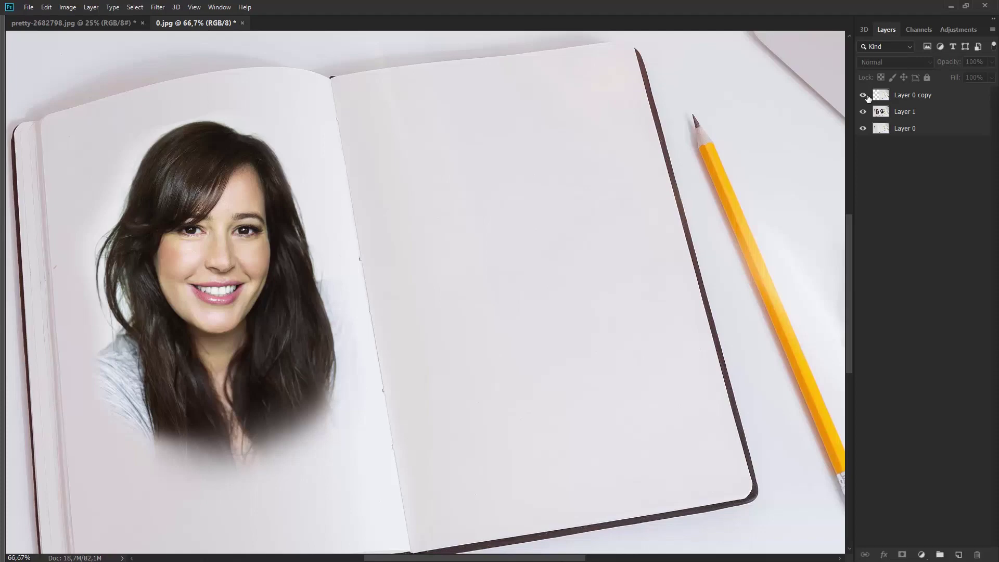
- Hide, then delete, the Layer 0 copy portrait and Layer 1 sketch layers
click(863, 96)
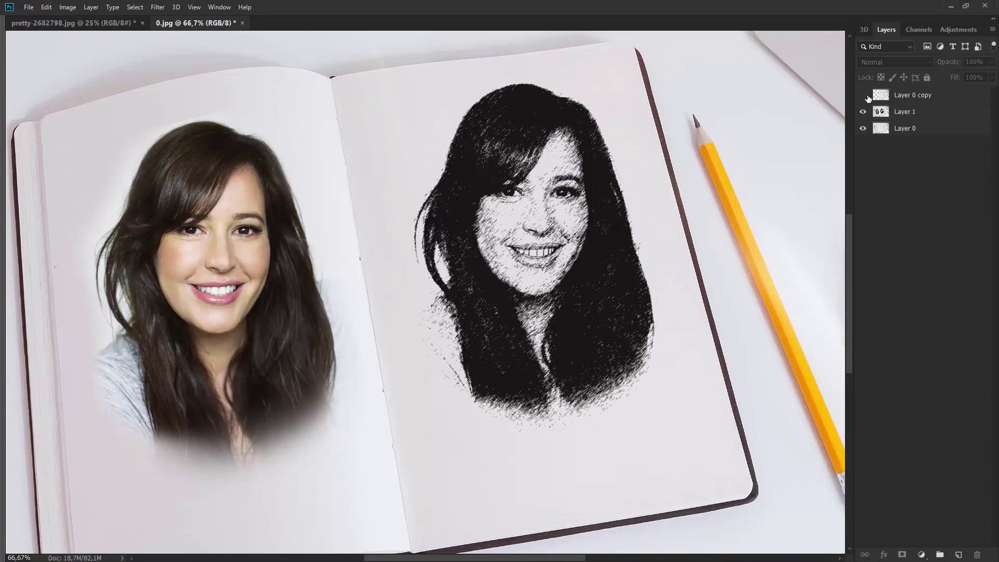
click(886, 96)
shift+click(893, 113)
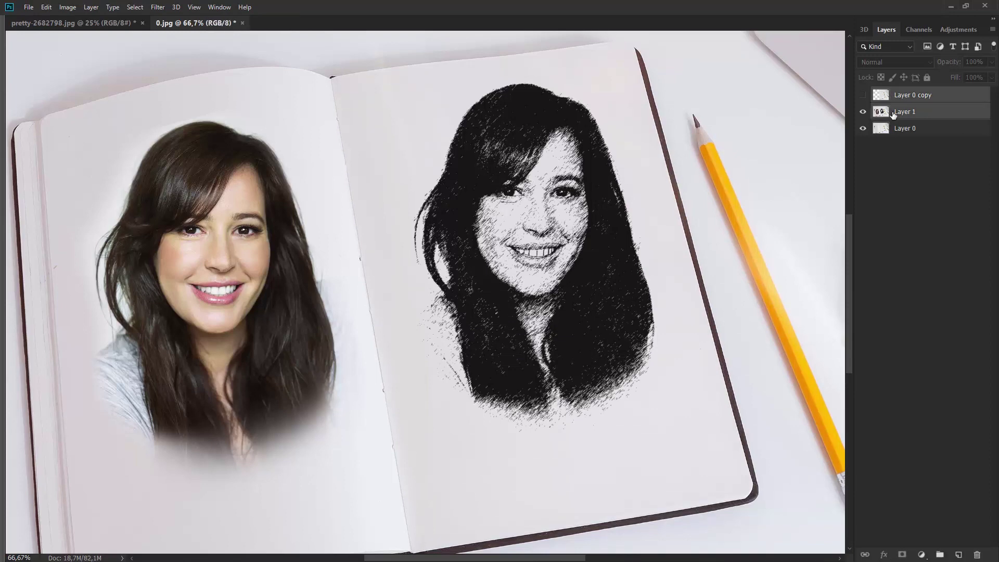
key(Delete)
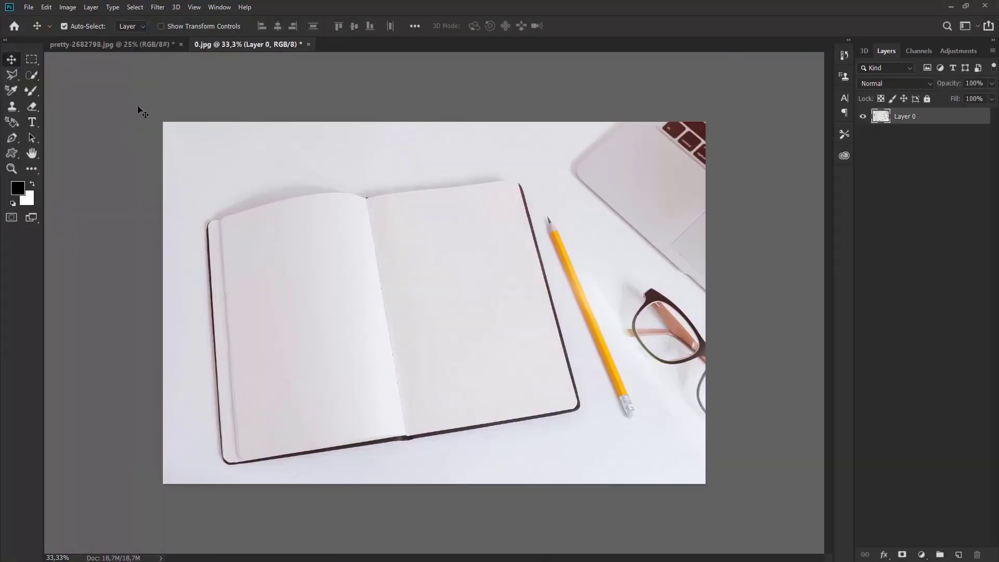
- Copy the portrait into 0.jpg, scaled to about 40% and rotated -11.42° onto the right page
click(97, 48)
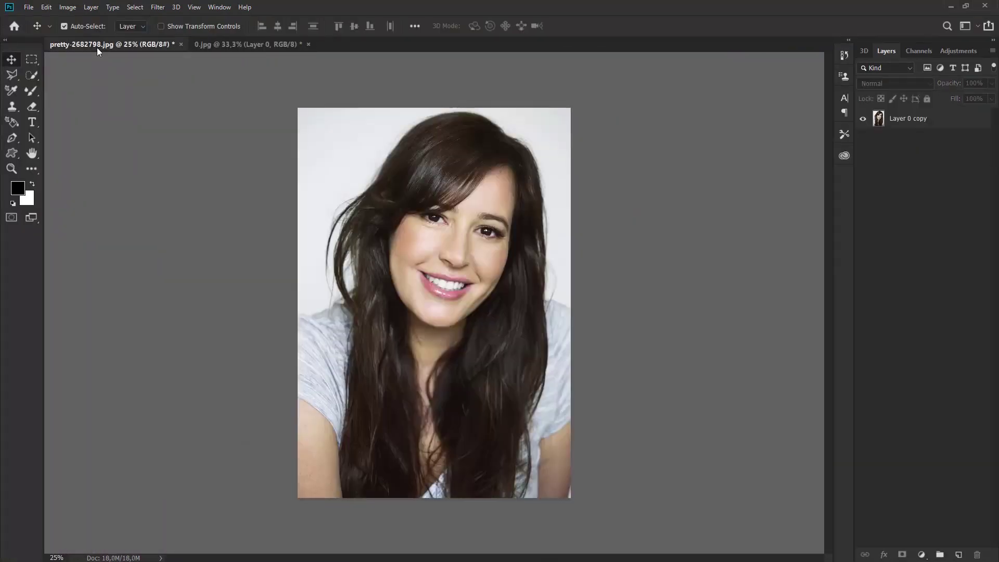
mouse_move(389, 221)
mouse_down()
mouse_move(272, 47)
mouse_move(432, 250)
mouse_up()
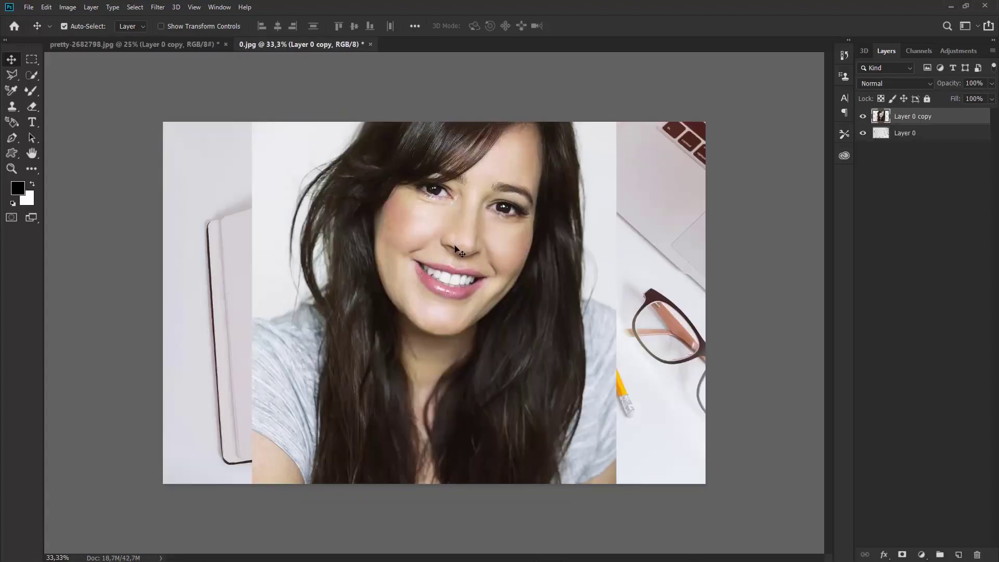
key(ctrl+t)
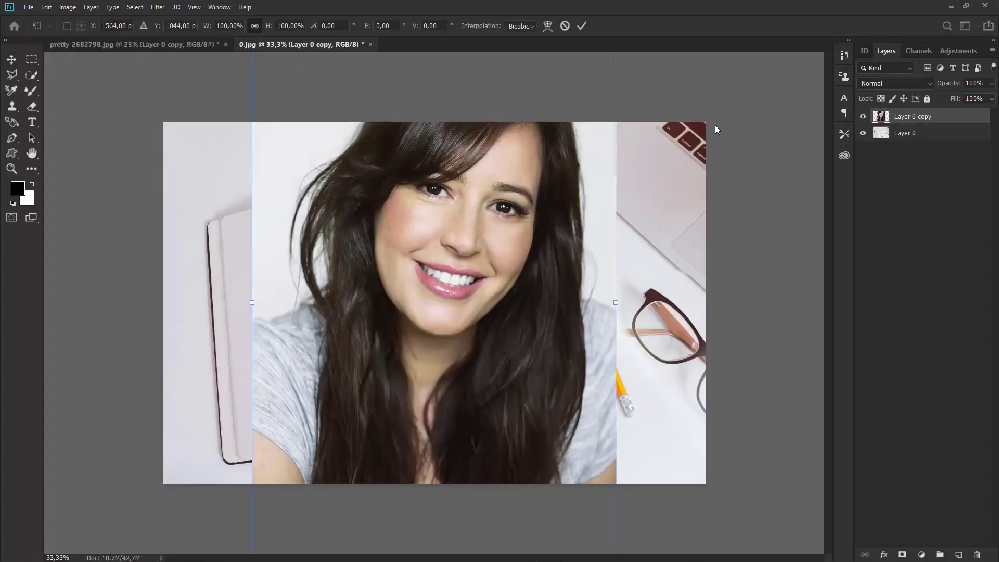
key(ctrl+0)
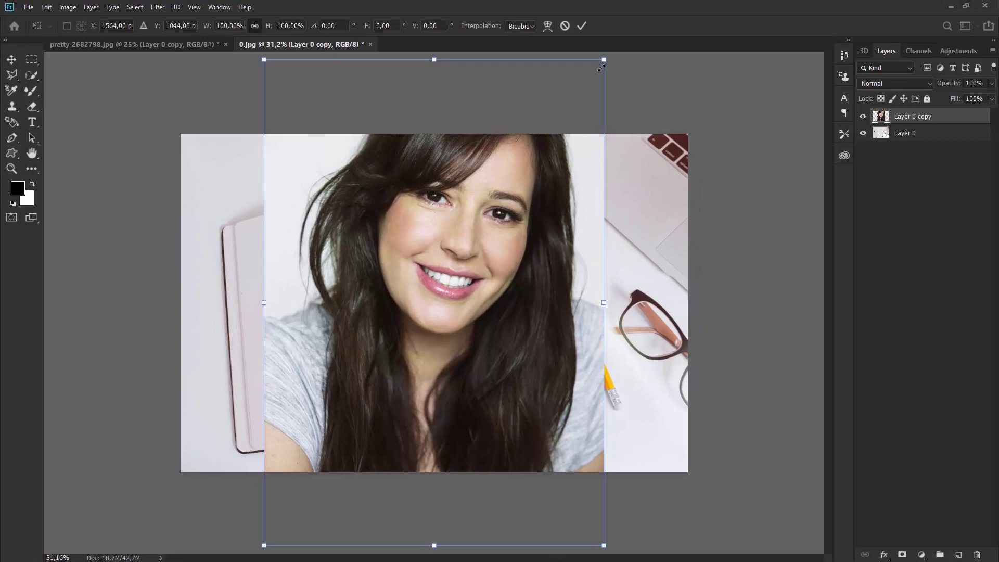
drag(602, 67, 439, 297)
mouse_move(381, 326)
mouse_down()
mouse_move(441, 290)
mouse_move(521, 212)
mouse_up()
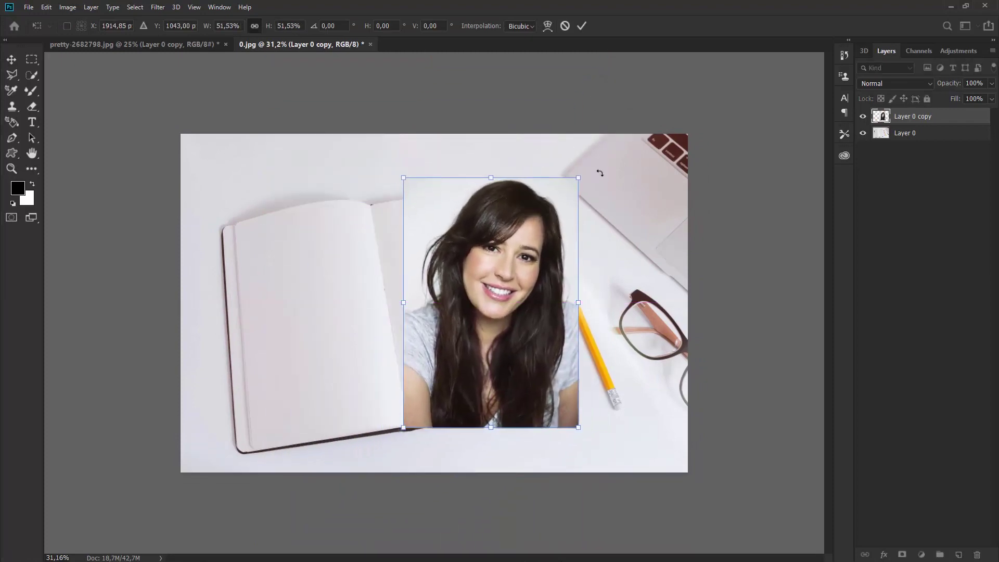
mouse_move(600, 173)
mouse_down()
mouse_move(549, 167)
mouse_move(528, 212)
mouse_move(550, 204)
mouse_up()
drag(486, 266, 470, 250)
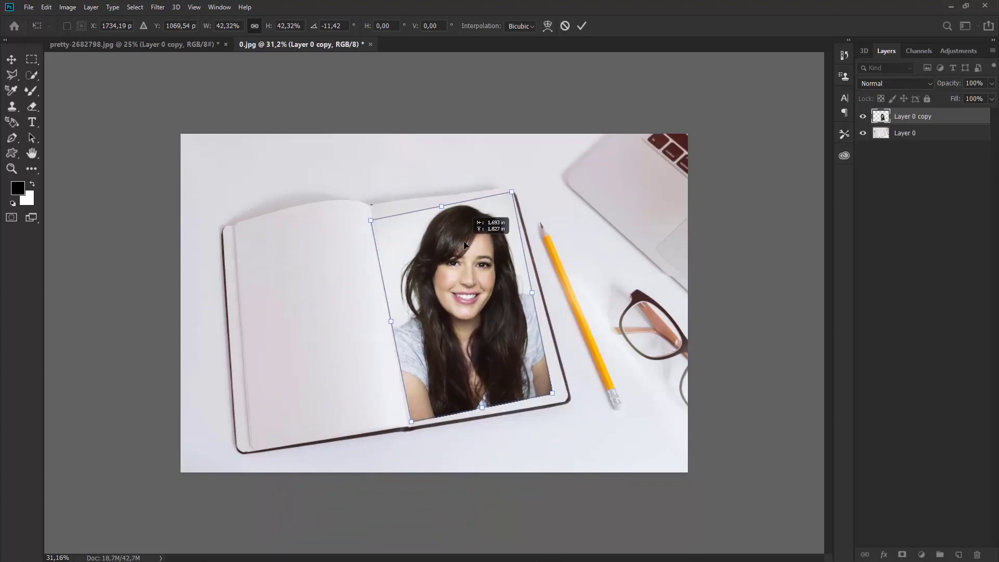
drag(509, 199, 503, 234)
key(Return)
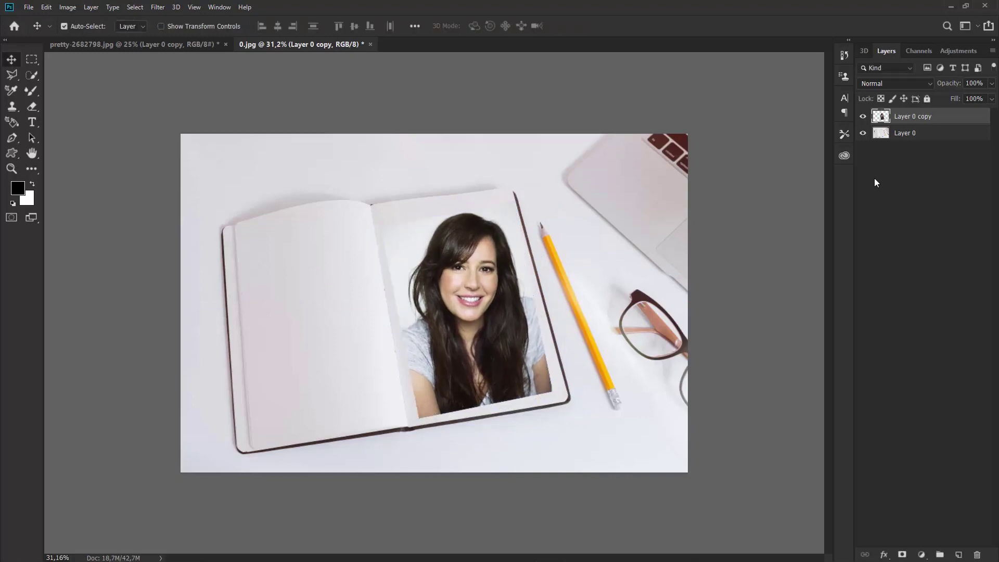
- Add a layer mask to the portrait layer
click(903, 555)
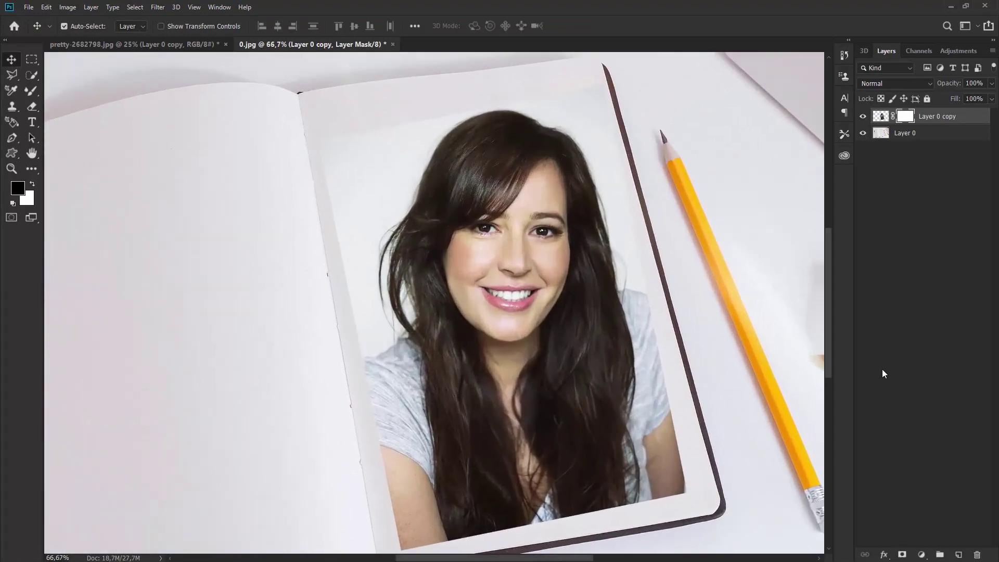
drag(570, 350, 489, 291)
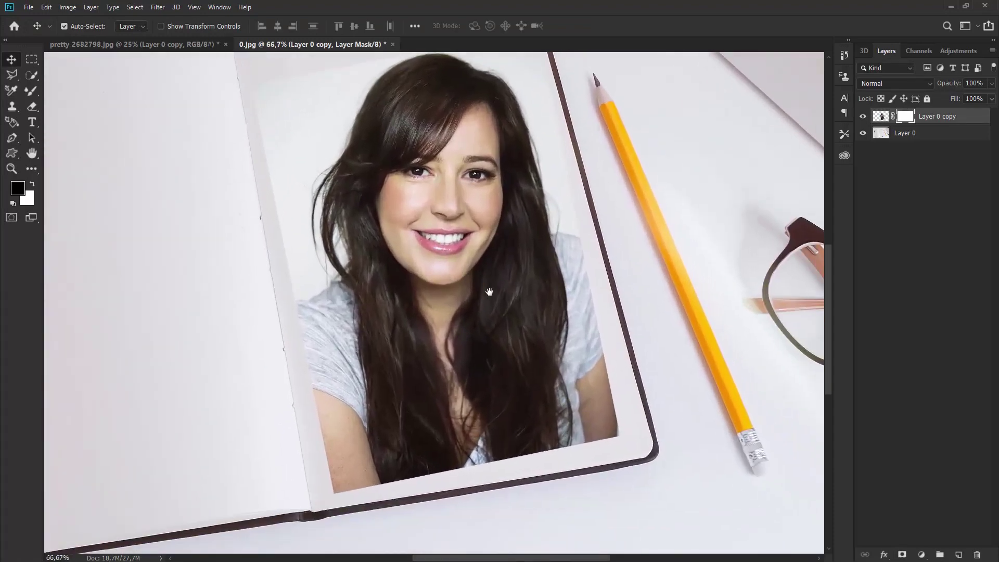
drag(544, 184, 530, 210)
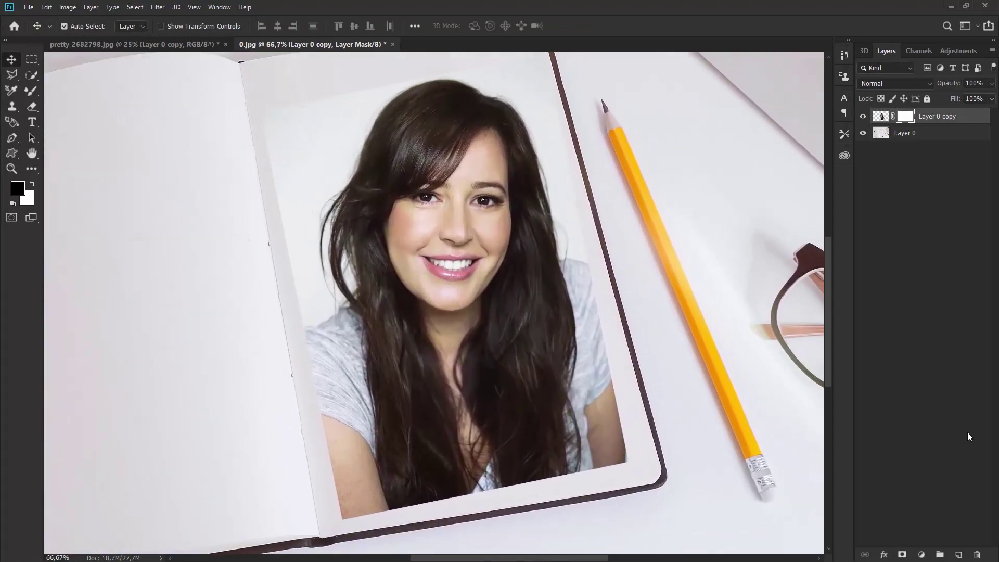
- Add a white Solid Color fill layer
click(921, 555)
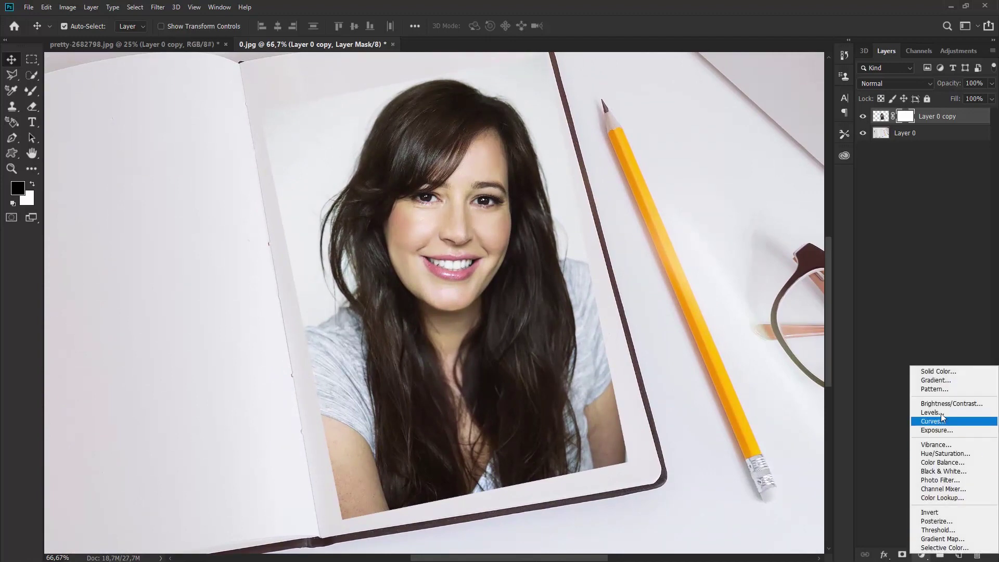
click(935, 372)
drag(768, 222, 743, 128)
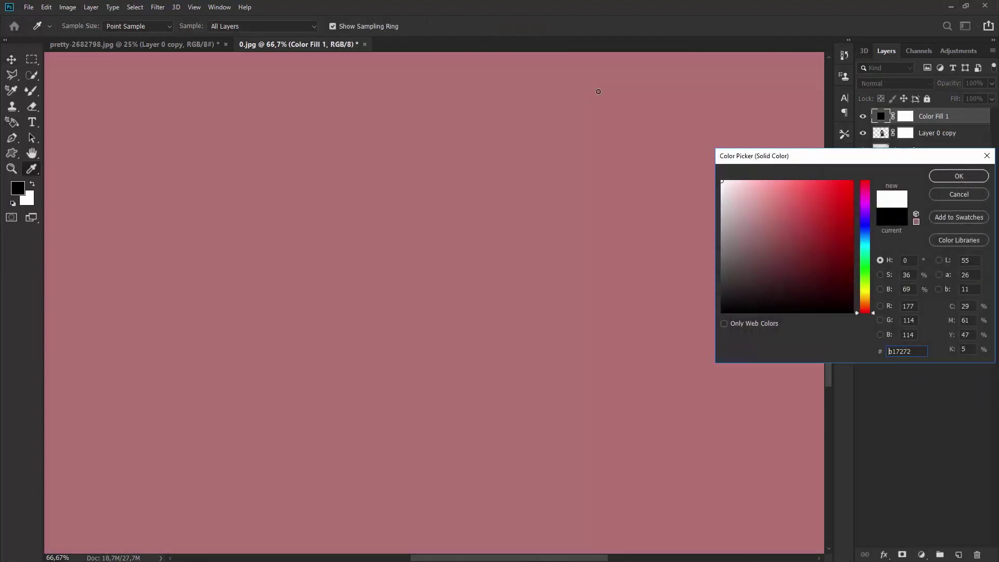
click(946, 176)
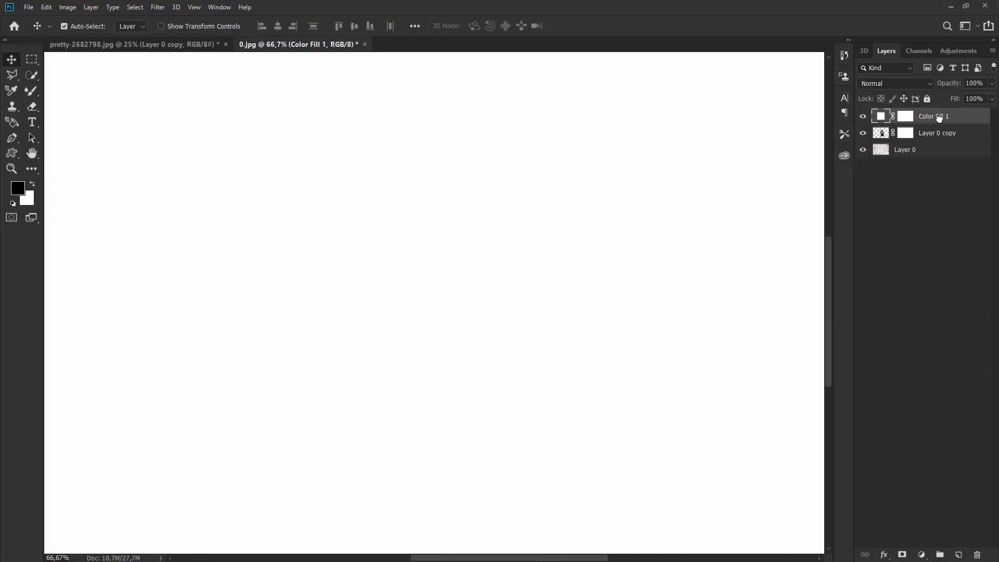
- Put the portrait above Color Fill 1, target its mask, and nudge it down-right
drag(934, 134, 930, 118)
click(932, 119)
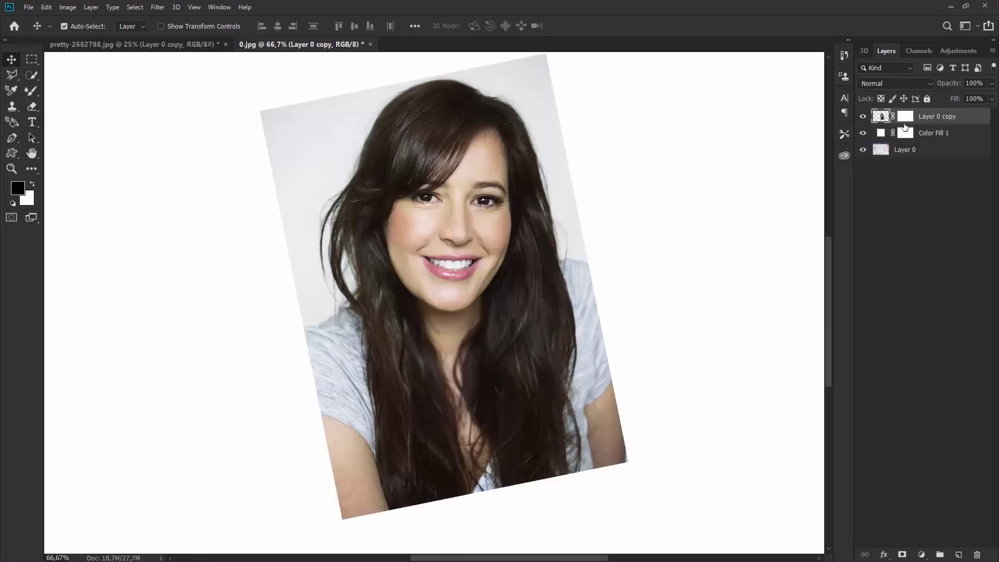
click(907, 118)
drag(493, 140, 505, 155)
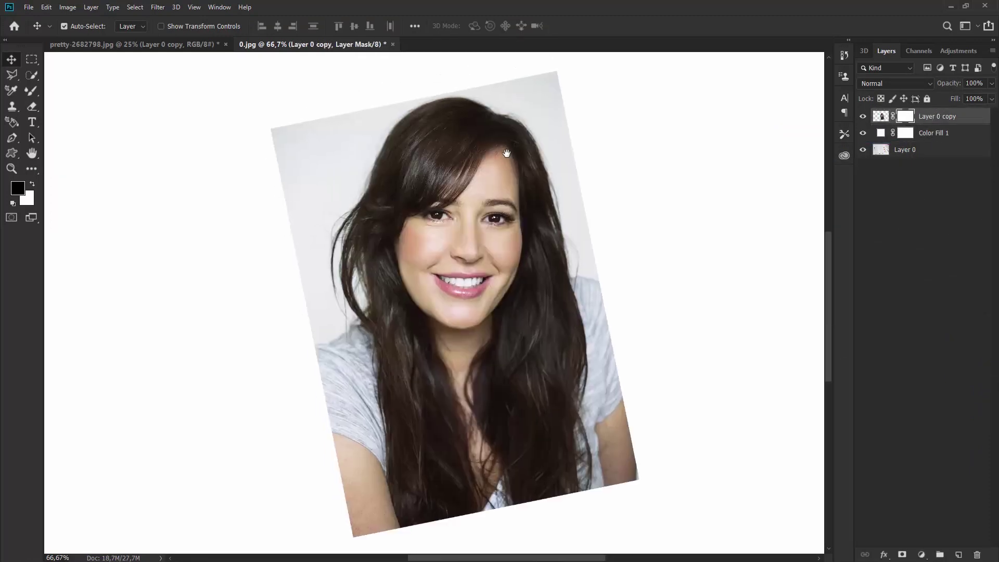
- With a soft 300–500 px brush, fade the portrait's top-left corner and left edge on the mask
key(b)
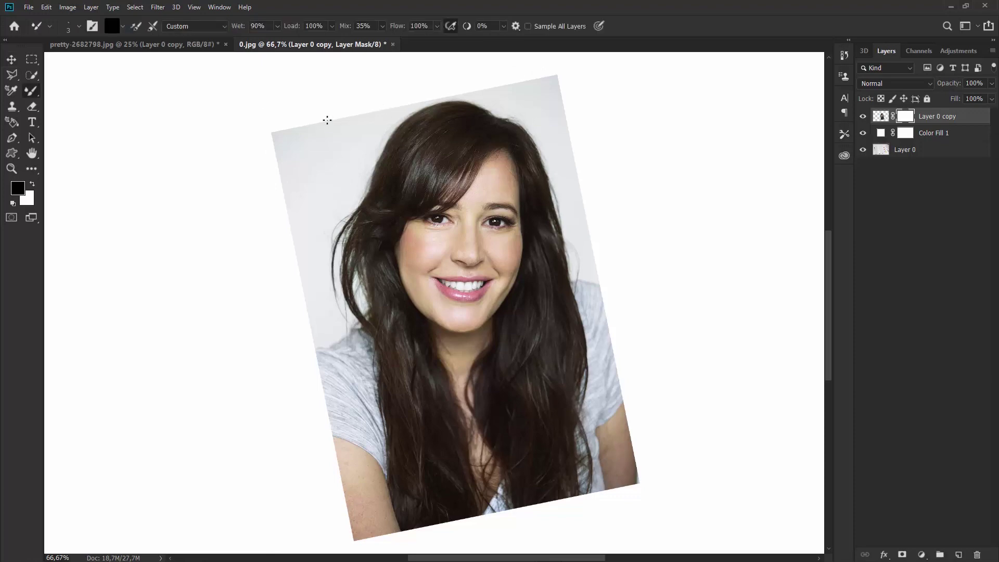
key(shift+b)
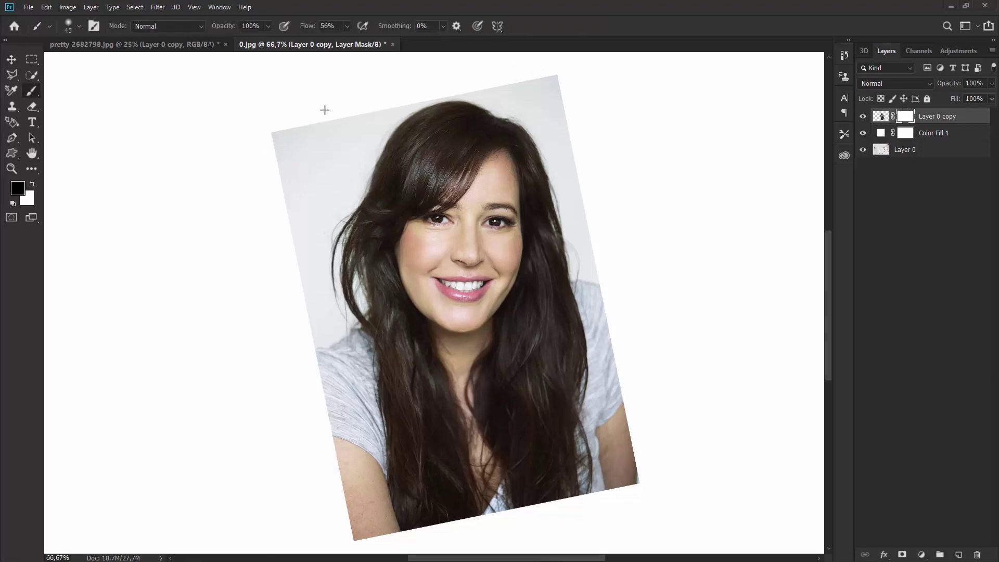
key(bracketright)
key(bracketright)
key(bracketright)
key(bracketright)
key(bracketright)
key(bracketright)
click(79, 26)
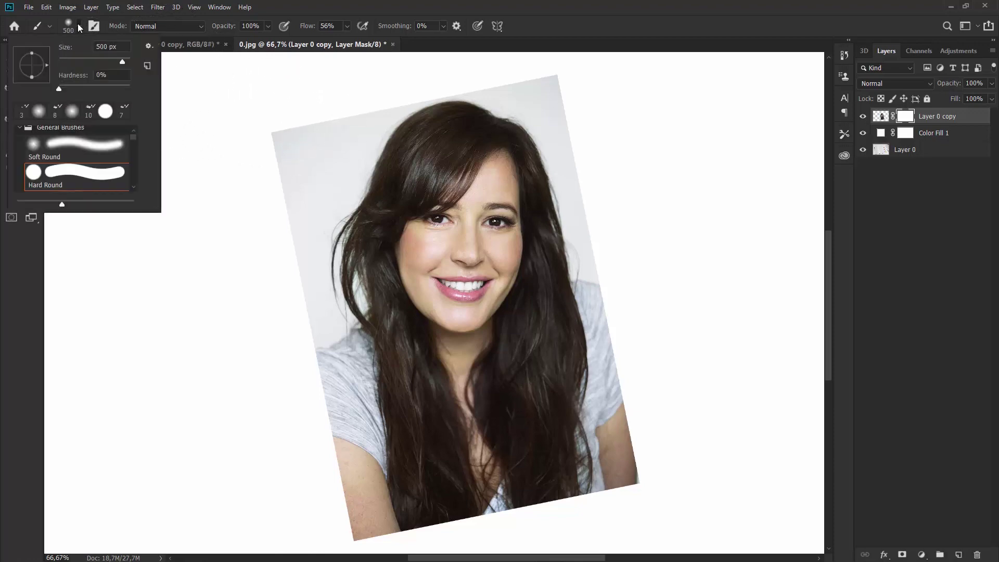
click(290, 123)
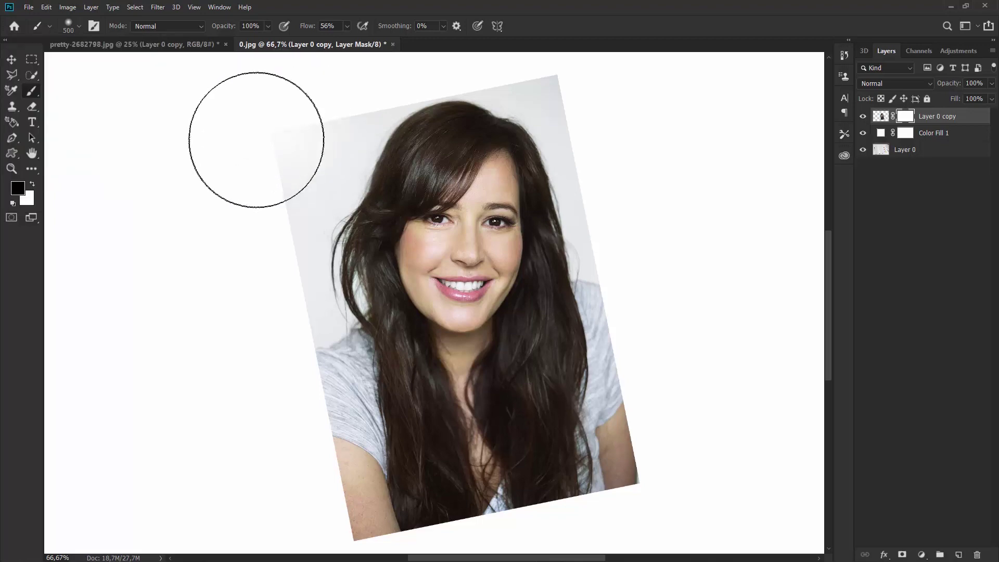
key(bracketleft)
key(bracketleft)
key(bracketleft)
mouse_move(303, 118)
mouse_down()
mouse_move(261, 264)
mouse_move(286, 352)
mouse_move(328, 430)
mouse_move(541, 422)
mouse_move(624, 341)
mouse_up()
- Fade the right shoulder and bottom, and whiten the grey background above the hair
scroll(346, 364, down, 3)
key(bracketright)
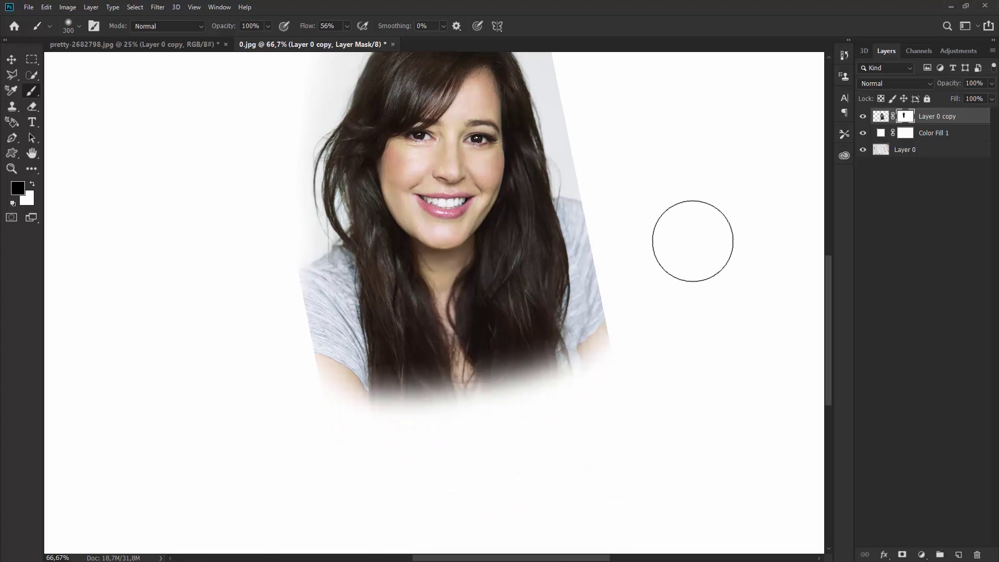
mouse_move(616, 204)
mouse_down()
mouse_move(618, 307)
mouse_move(546, 386)
mouse_move(377, 426)
mouse_move(250, 272)
mouse_move(255, 247)
mouse_move(359, 442)
mouse_move(638, 276)
mouse_move(619, 113)
mouse_up()
scroll(619, 185, up, 3)
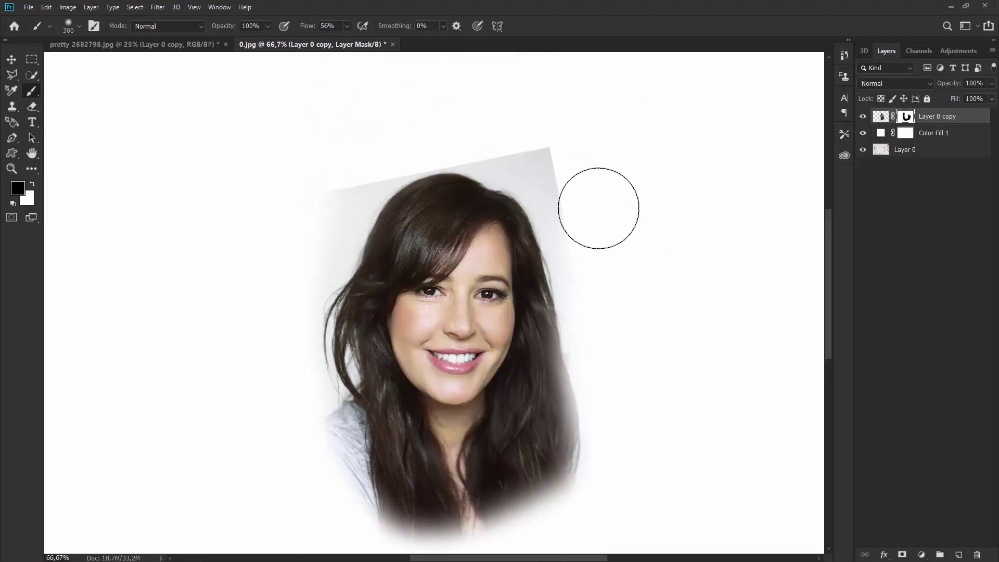
mouse_move(535, 138)
mouse_down()
mouse_move(448, 107)
mouse_move(432, 116)
mouse_move(471, 133)
mouse_move(336, 131)
mouse_move(303, 211)
mouse_move(317, 182)
mouse_move(407, 114)
mouse_move(598, 235)
mouse_up()
scroll(613, 209, down, 2)
scroll(614, 234, down, 1)
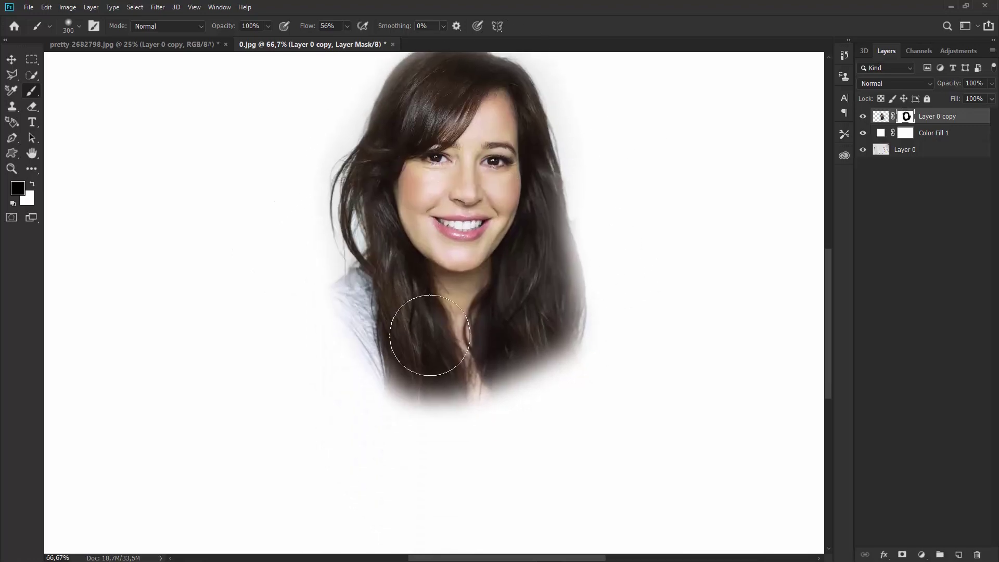
- Paint white with a 150 px brush to restore dark hair at the bottom and right
key(x)
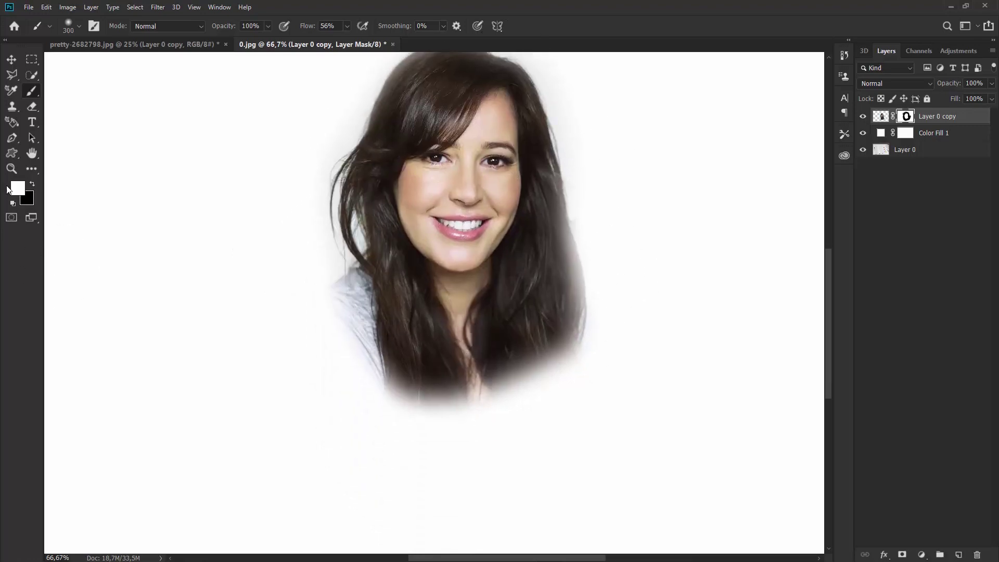
mouse_move(448, 345)
mouse_down()
mouse_move(445, 364)
mouse_move(484, 373)
mouse_move(509, 323)
mouse_up()
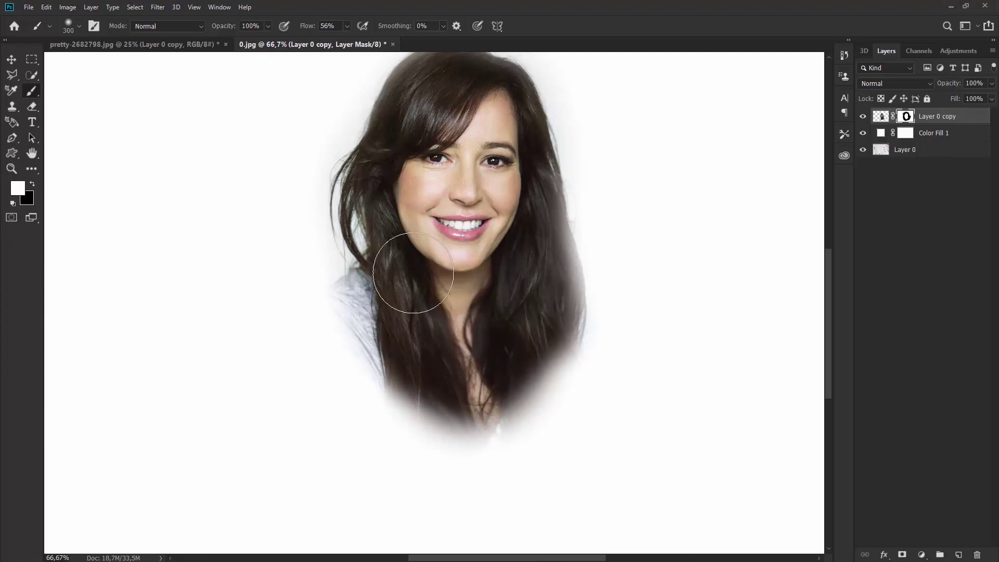
key(bracketleft)
key(bracketleft)
key(bracketleft)
mouse_move(546, 203)
mouse_down()
mouse_move(531, 146)
mouse_move(553, 278)
mouse_move(541, 332)
mouse_up()
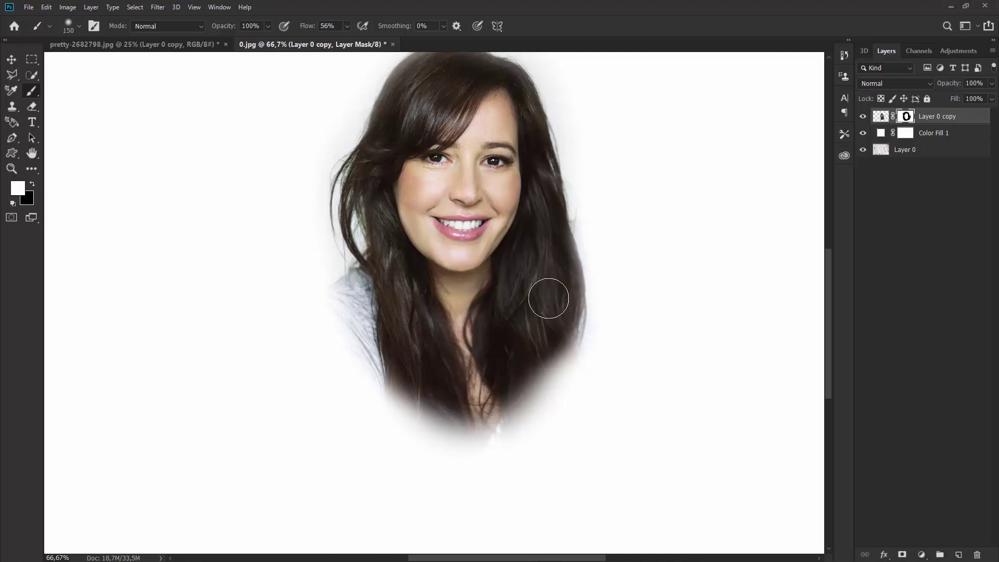
mouse_move(492, 105)
mouse_down()
mouse_move(504, 159)
mouse_move(471, 116)
mouse_move(452, 122)
mouse_move(417, 151)
mouse_move(384, 219)
mouse_move(379, 255)
mouse_up()
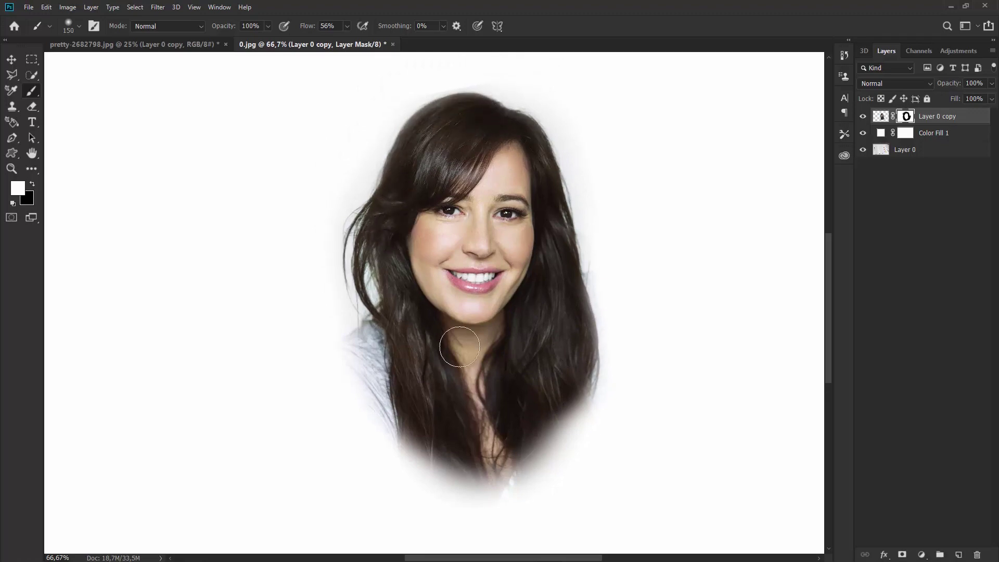
- Convert the portrait and Color Fill 1 into one smart object, Layer 0 copy
click(926, 139)
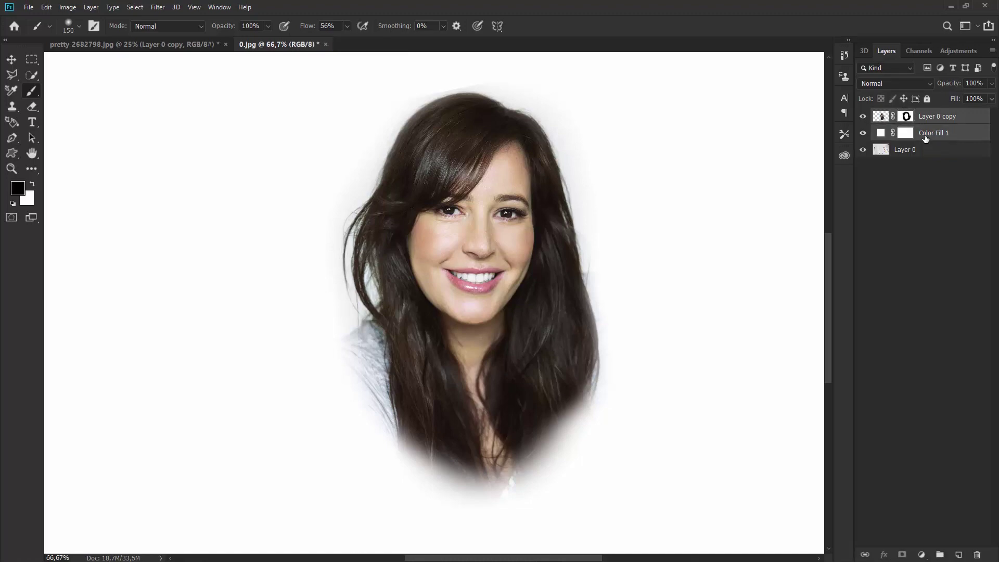
right_click(926, 138)
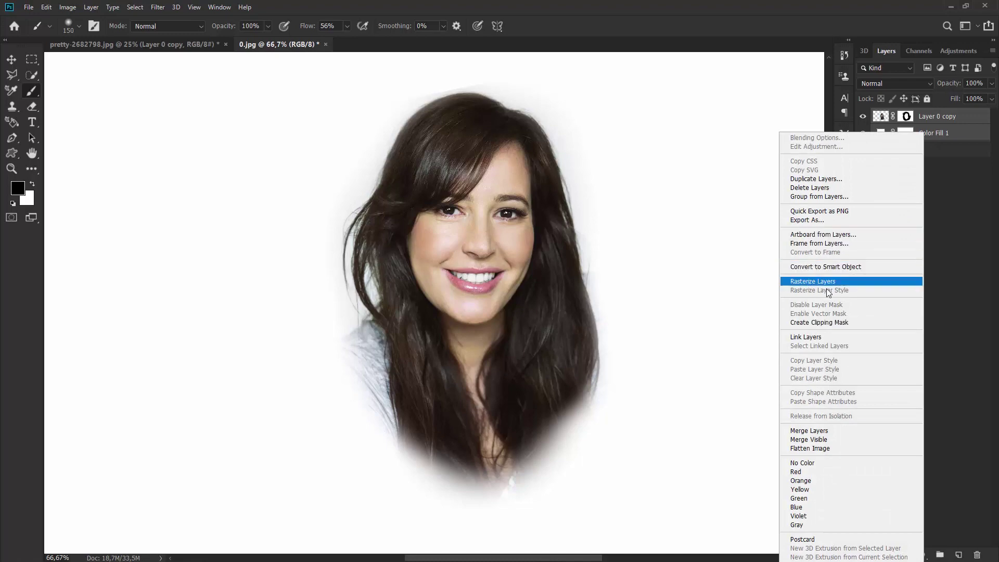
click(842, 267)
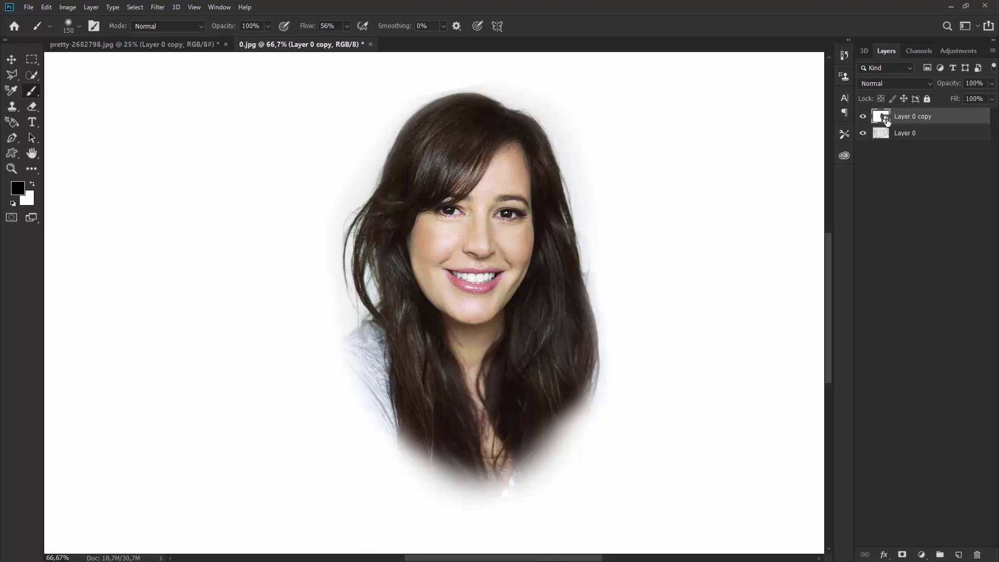
- Open the smart object's contents and zoom to 200% on the hair above the forehead
double_click(883, 116)
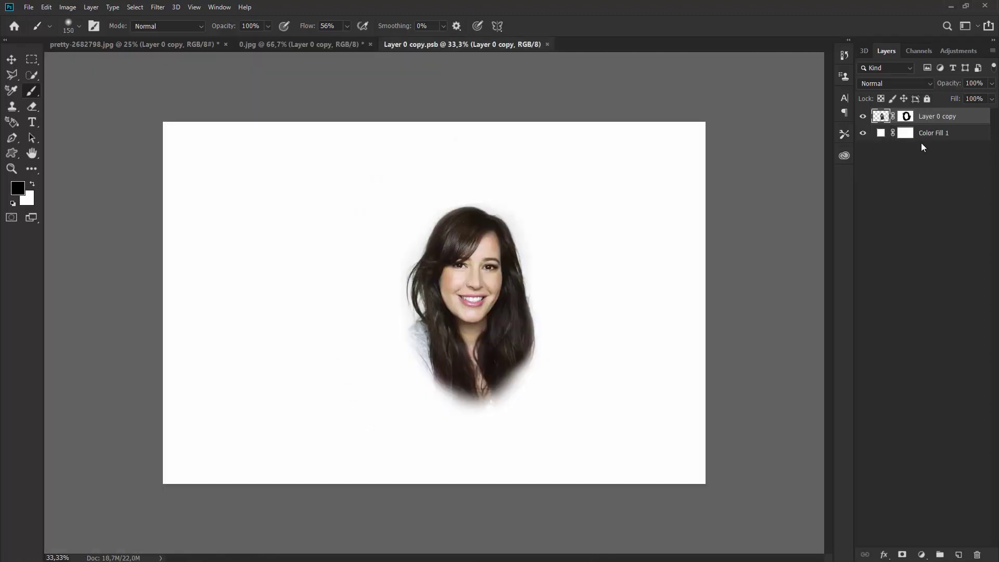
key(ctrl+1)
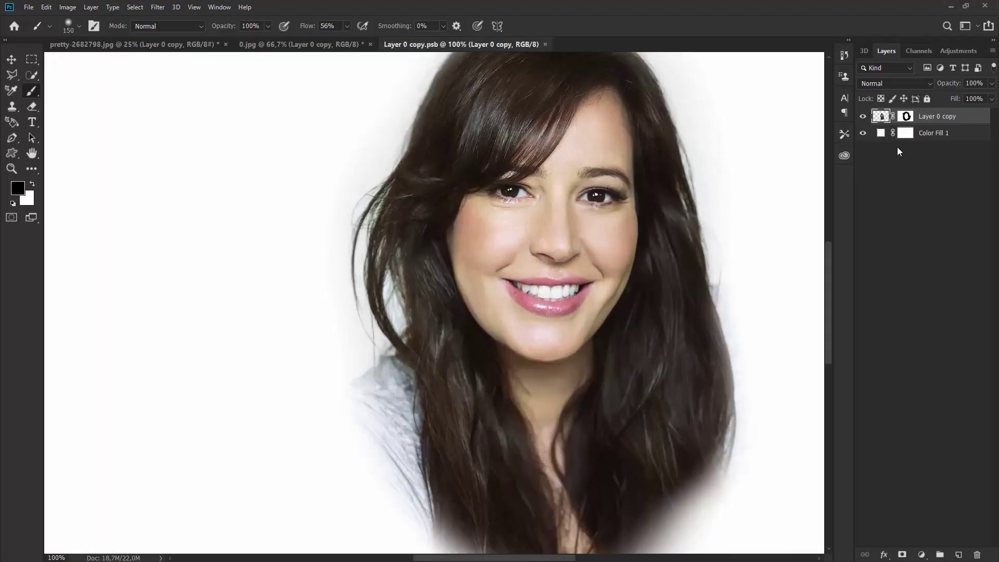
drag(555, 201, 466, 332)
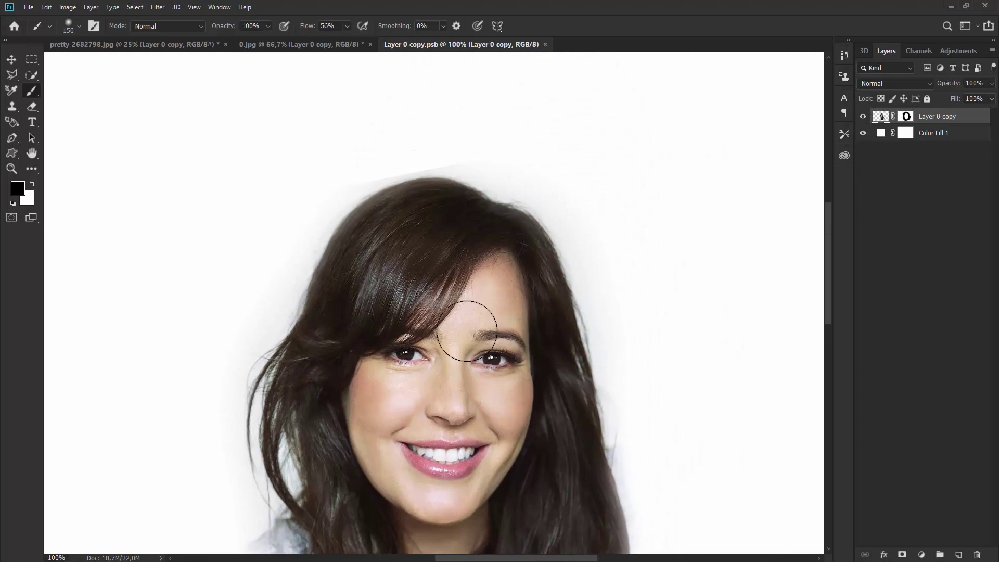
key(ctrl+plus)
drag(486, 252, 541, 342)
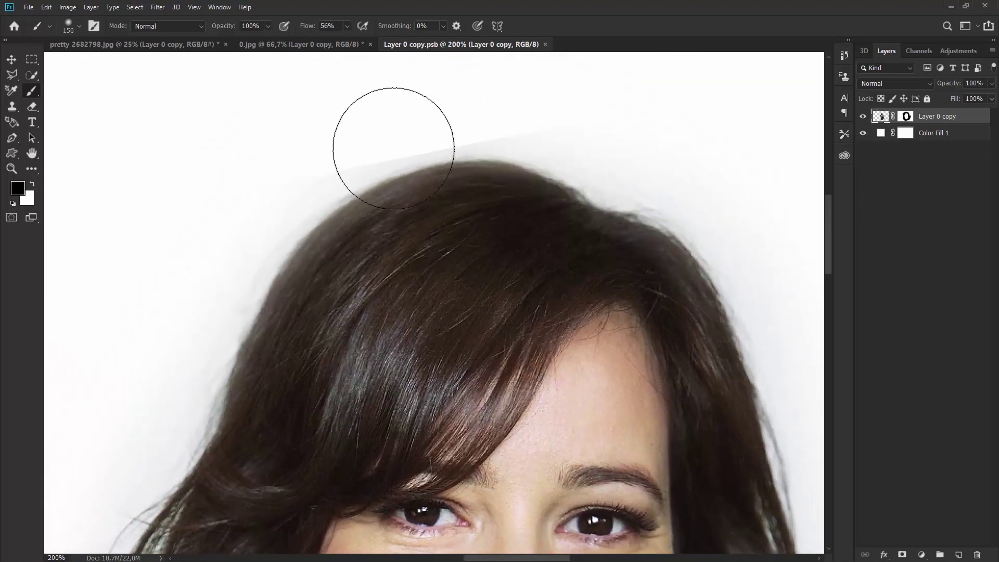
- Paint black on the mask to erase the grey halo, then save the .psb back
key(bracketleft)
key(bracketleft)
key(bracketleft)
click(906, 117)
key(x)
key(bracketleft)
key(bracketleft)
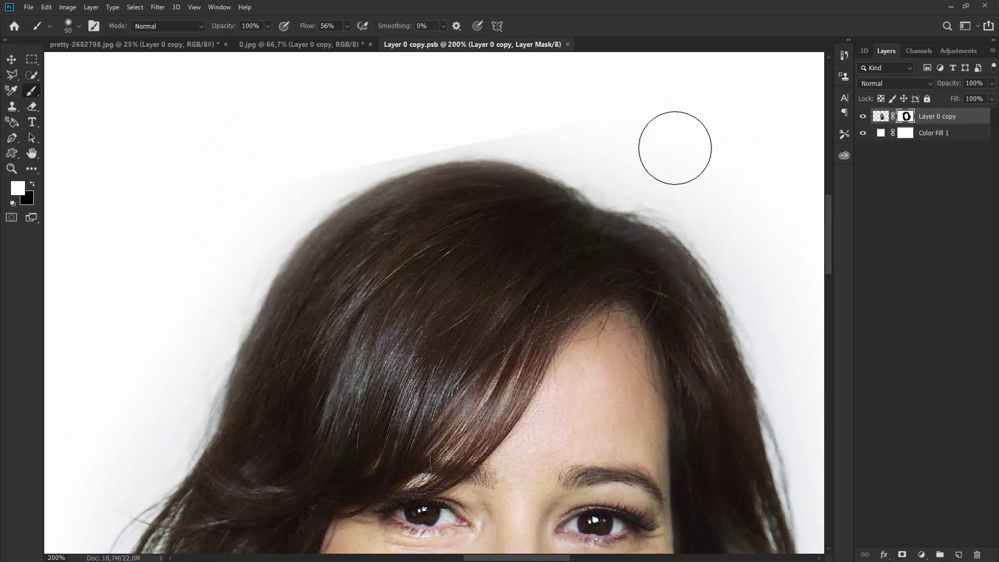
key(bracketleft)
key(bracketleft)
key(bracketleft)
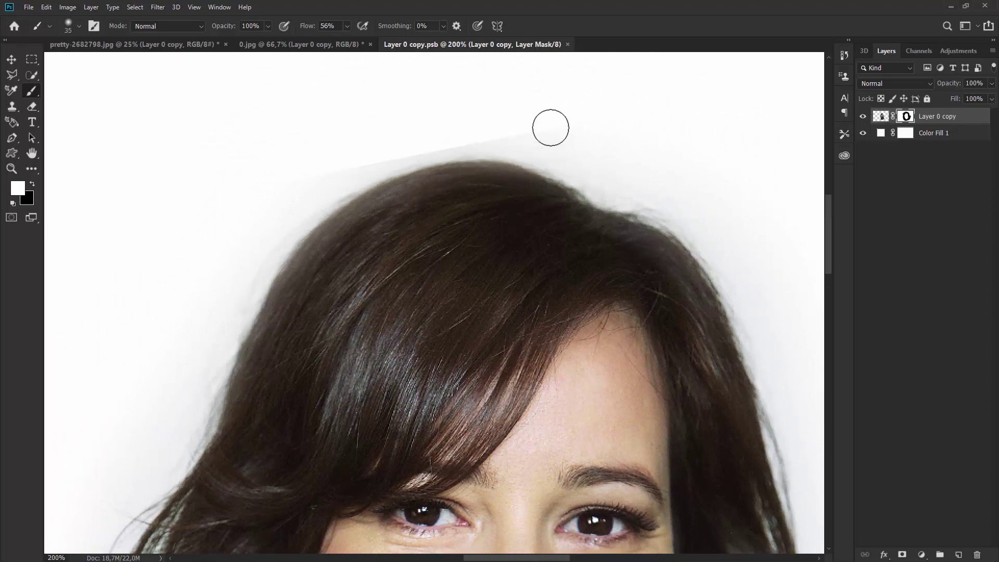
key(x)
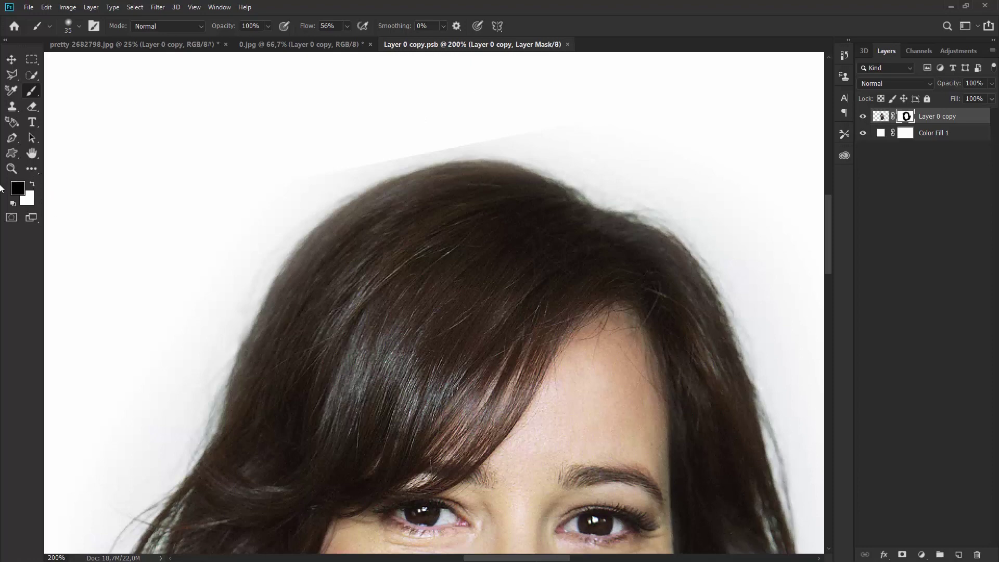
mouse_move(338, 154)
mouse_down()
mouse_move(618, 124)
mouse_move(629, 136)
mouse_up()
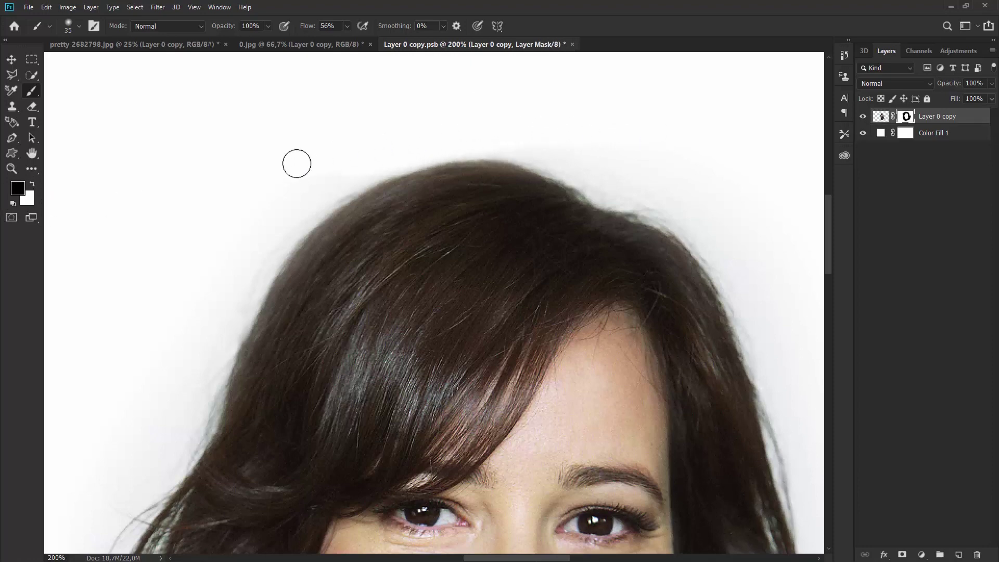
click(573, 45)
click(453, 211)
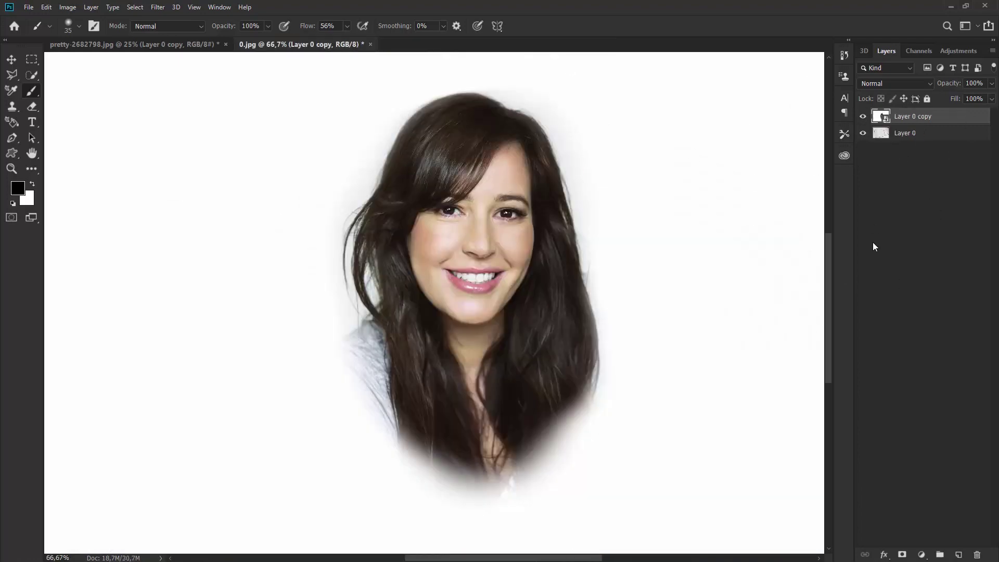
- Set the portrait layer's blend mode to Multiply
click(11, 61)
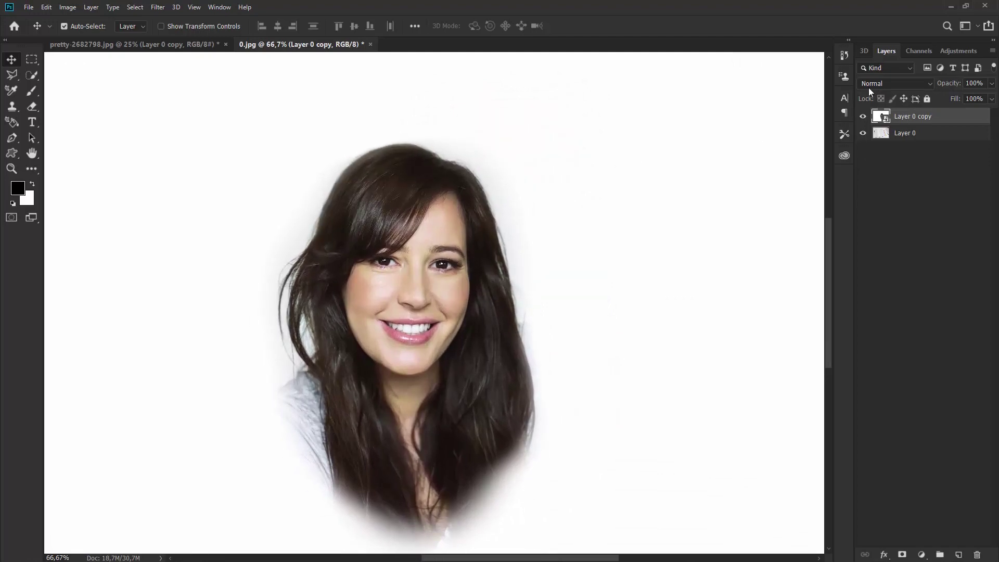
click(904, 83)
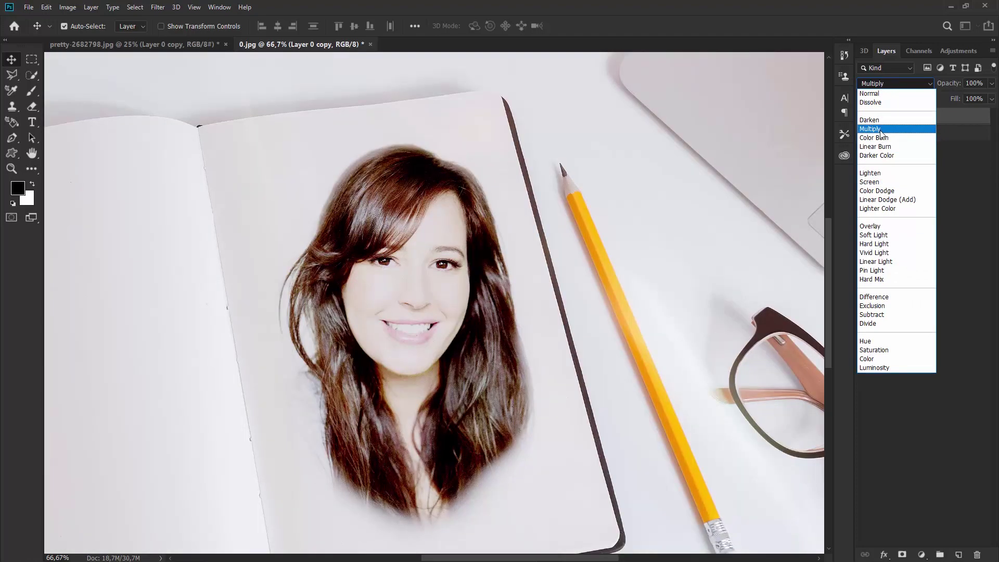
click(881, 132)
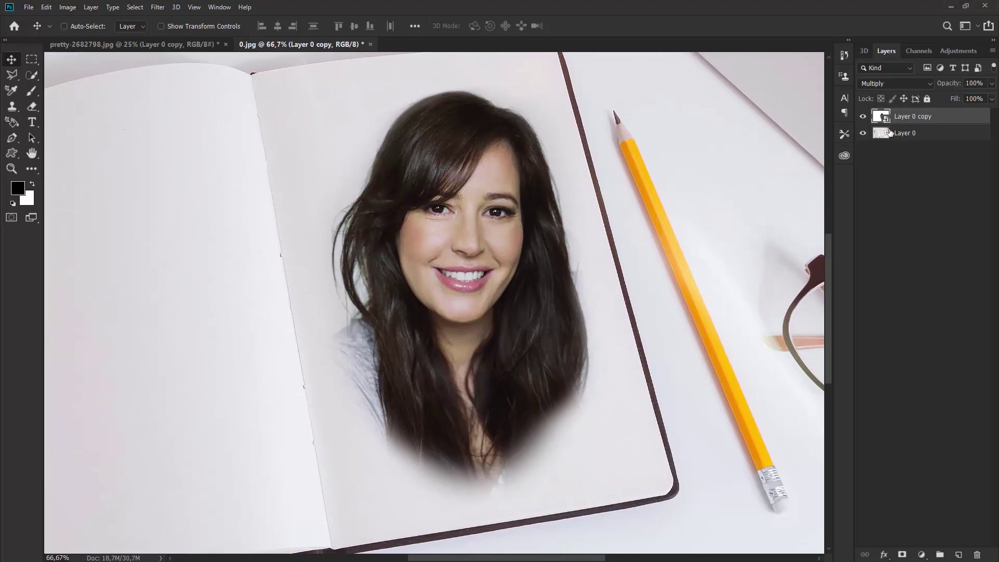
- Duplicate it as Layer 0 copy 2 below Layer 0, keeping Layer 0 copy selected
key(ctrl+j)
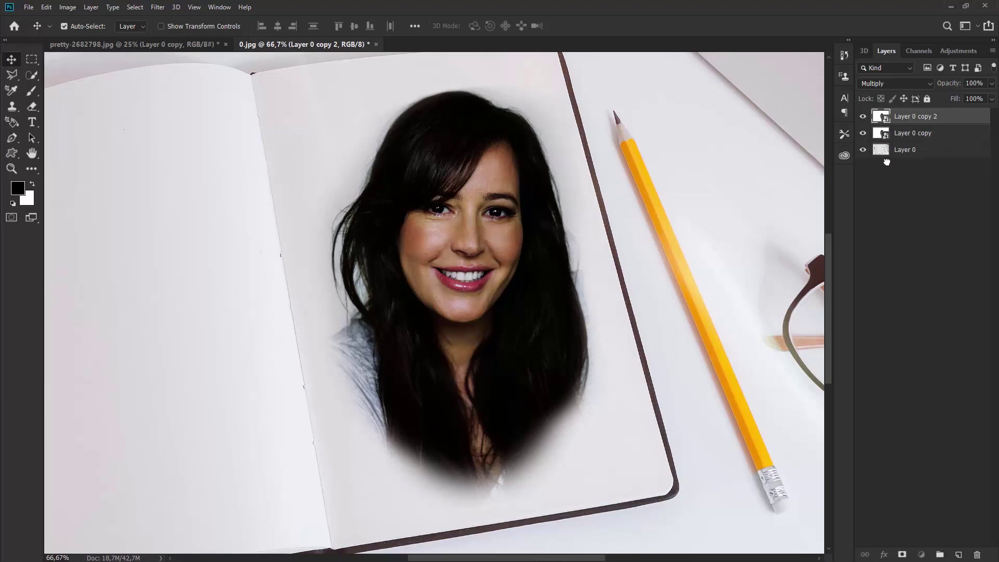
drag(887, 162, 880, 150)
click(896, 118)
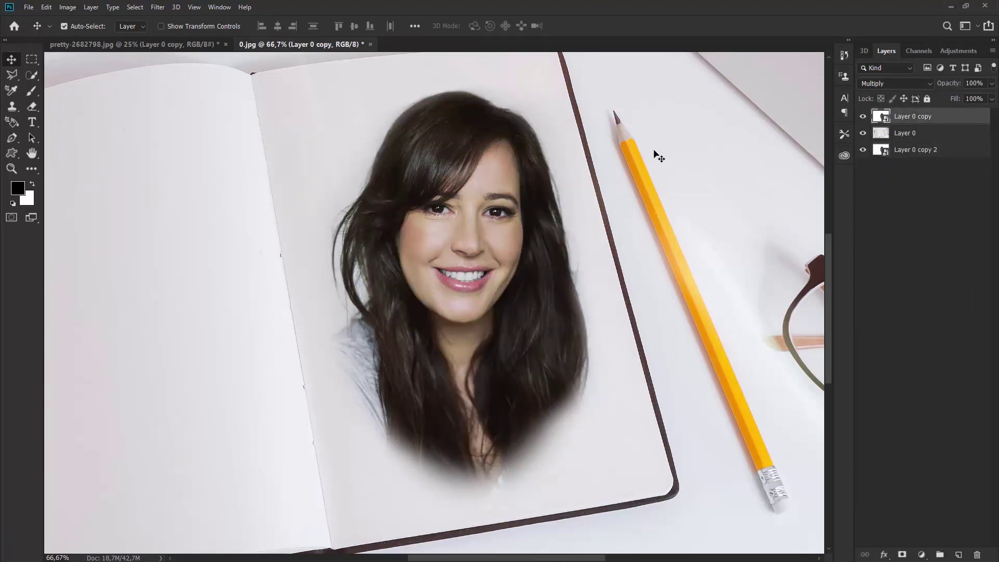
- Choose the Sketch > Graphic Pen filter in the Filter Gallery
click(158, 7)
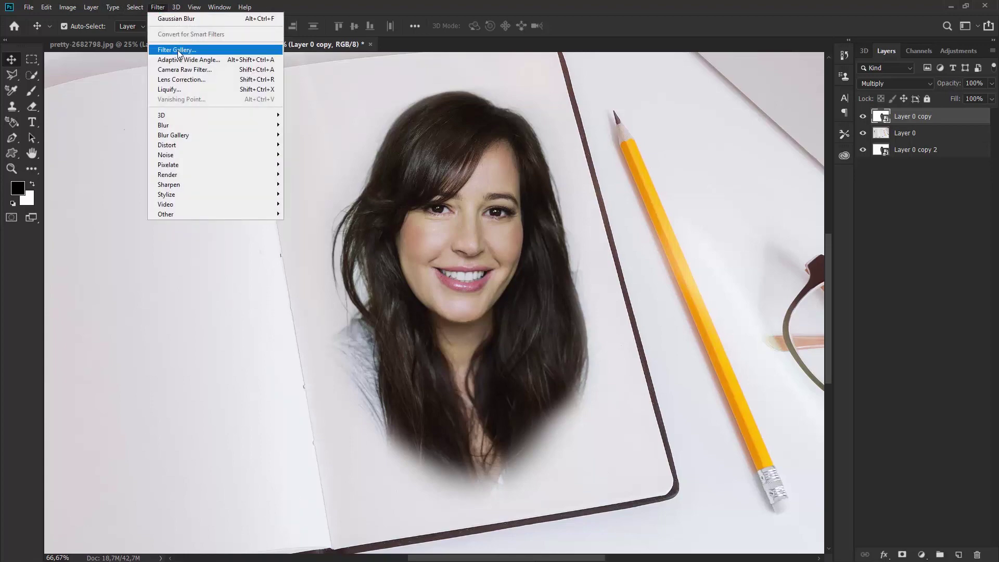
click(193, 52)
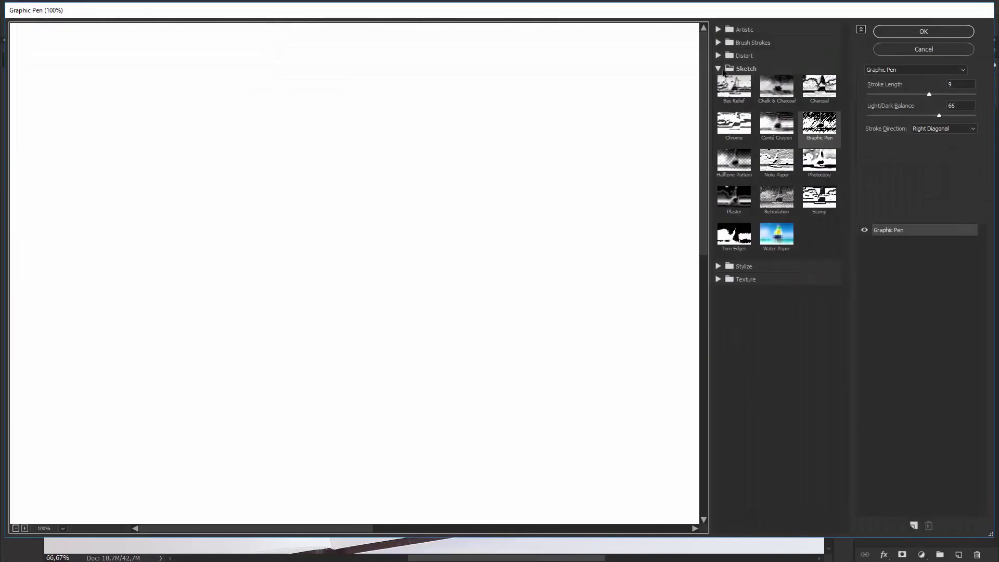
click(718, 70)
click(718, 68)
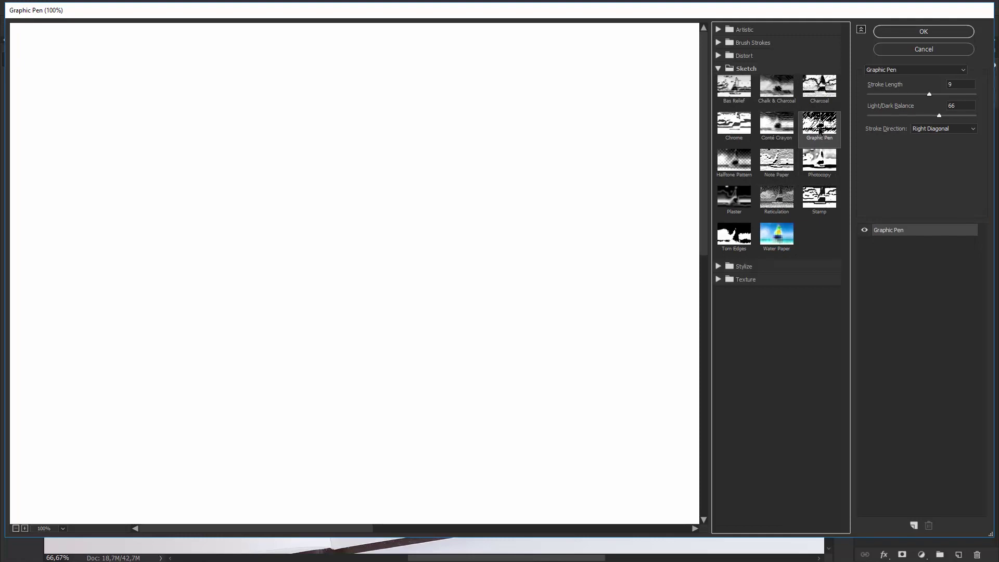
mouse_move(506, 313)
mouse_down()
mouse_move(526, 272)
mouse_move(328, 205)
mouse_up()
drag(415, 230, 426, 267)
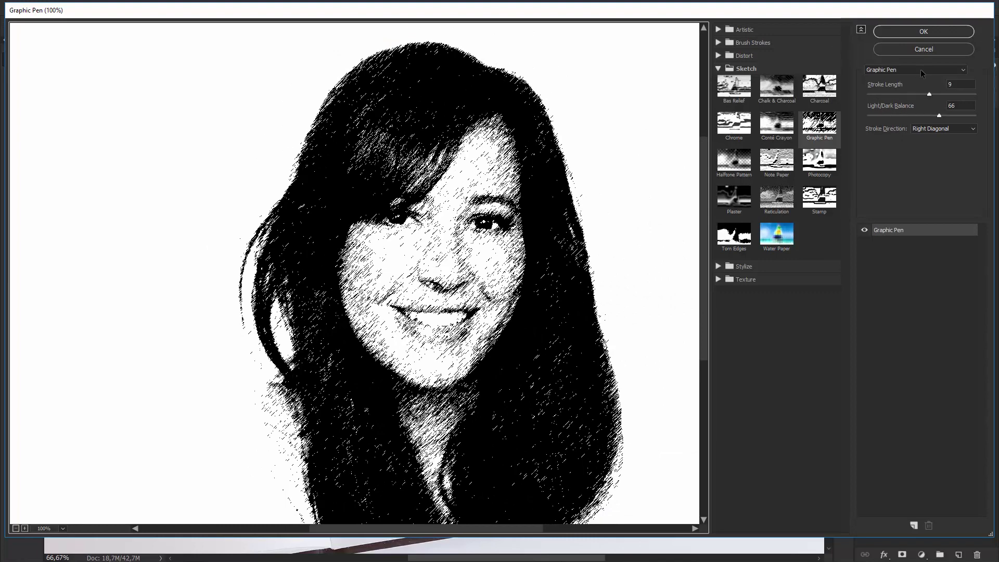
click(921, 73)
click(901, 81)
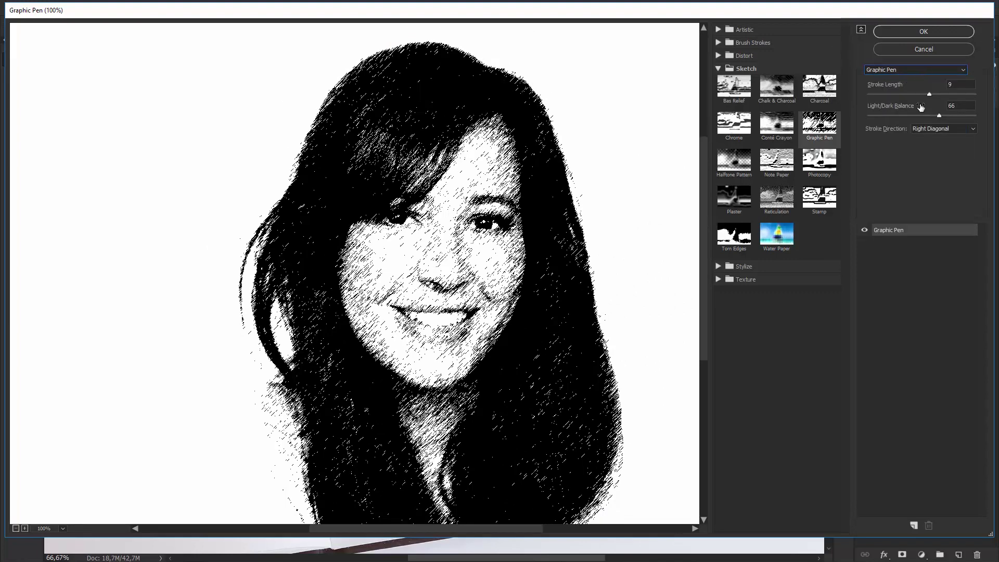
- Set Graphic Pen Stroke Length 9 and Light/Dark Balance 52, and apply it
mouse_move(931, 95)
mouse_down()
mouse_move(875, 94)
mouse_move(976, 95)
mouse_up()
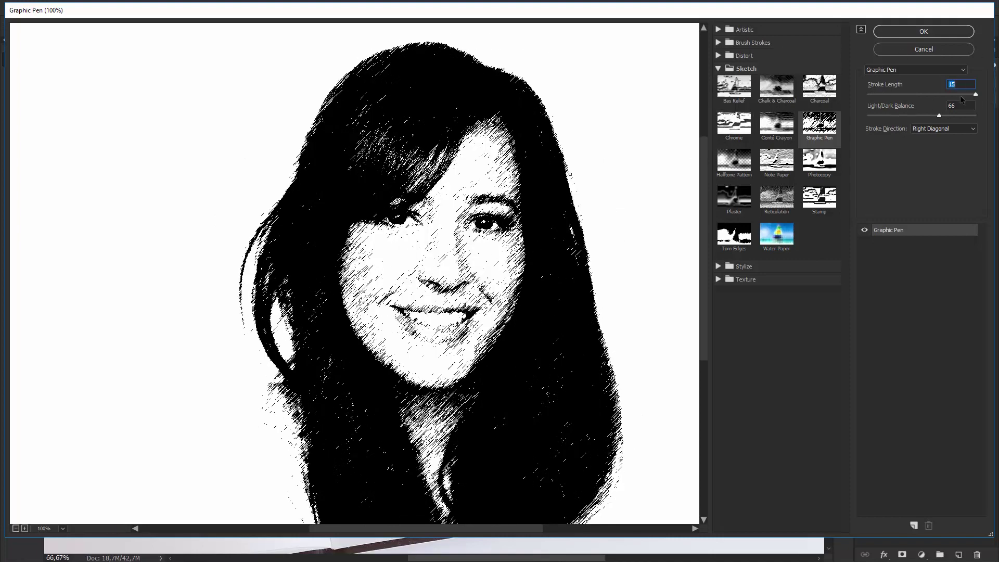
drag(961, 95, 958, 95)
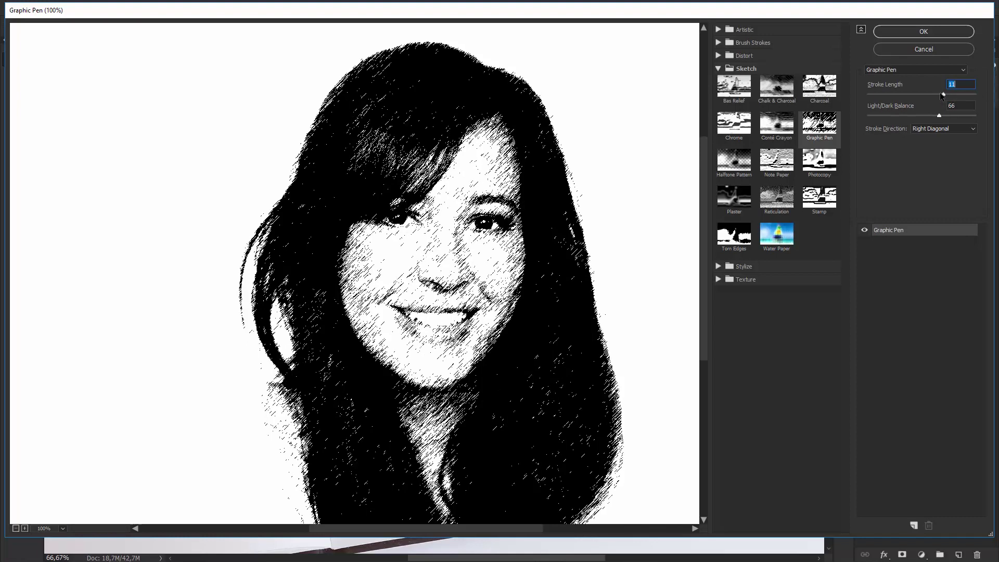
click(940, 94)
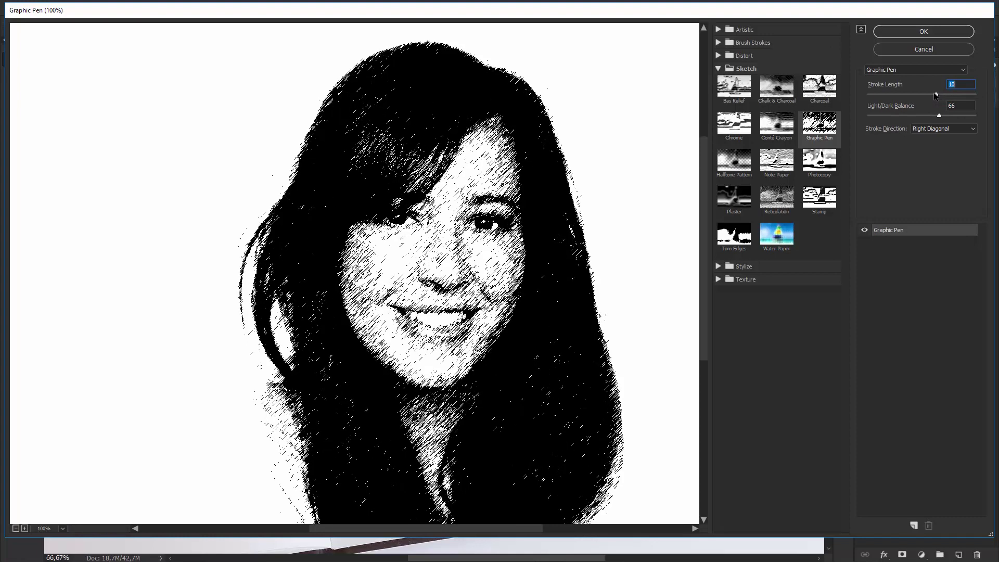
text(9)
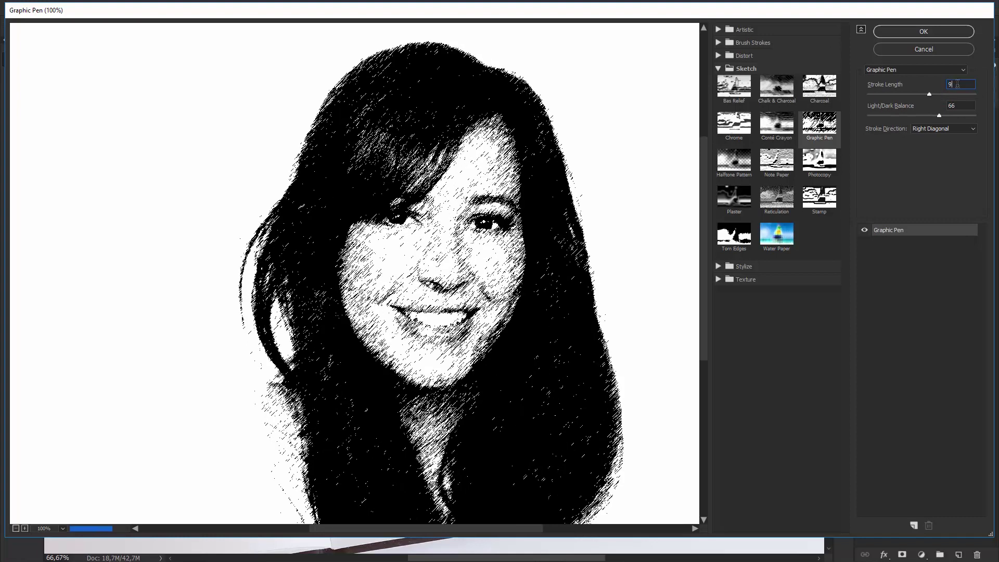
click(868, 117)
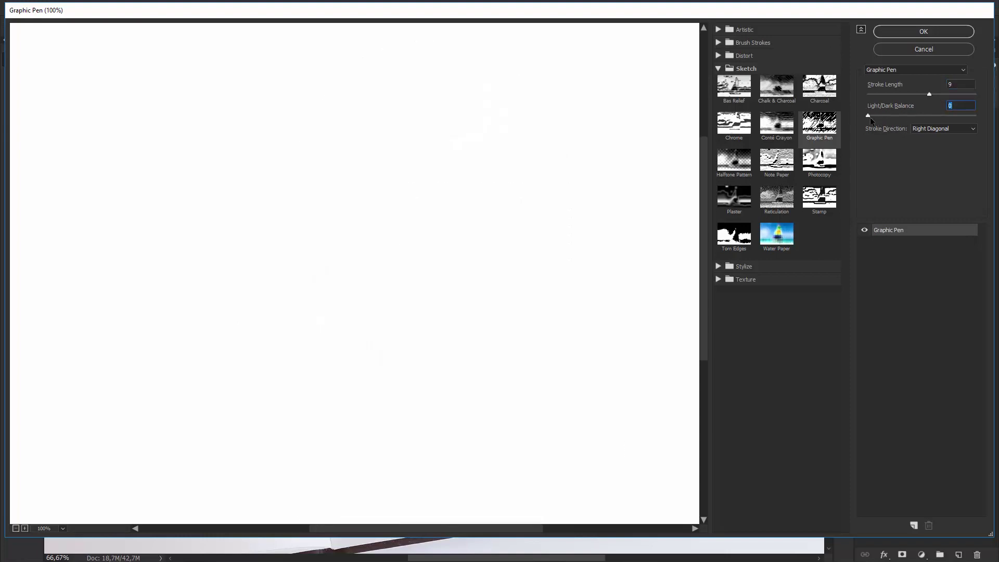
key(Up)
key(Up)
key(Up)
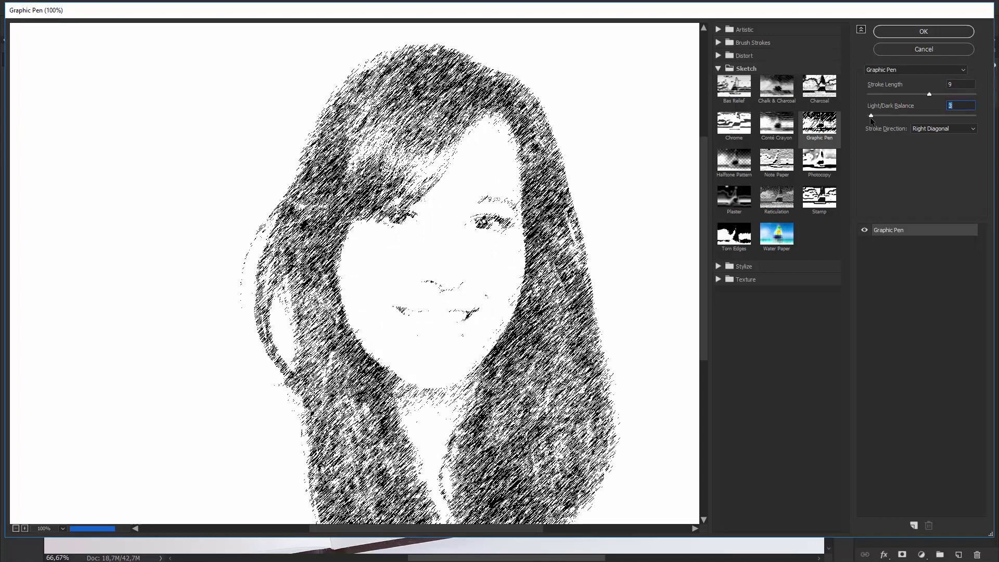
key(Up)
key(Up)
key(Up)
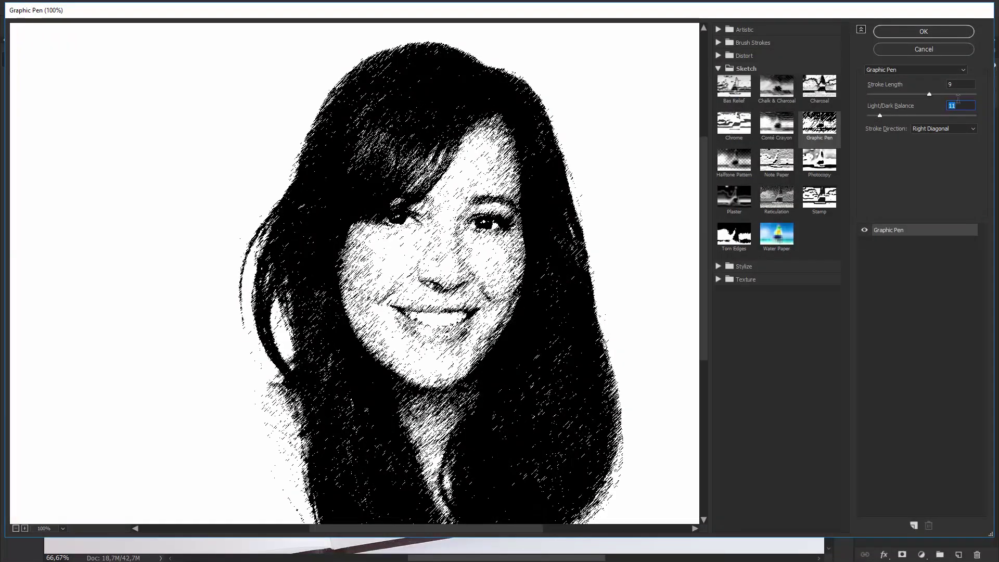
drag(935, 116, 924, 116)
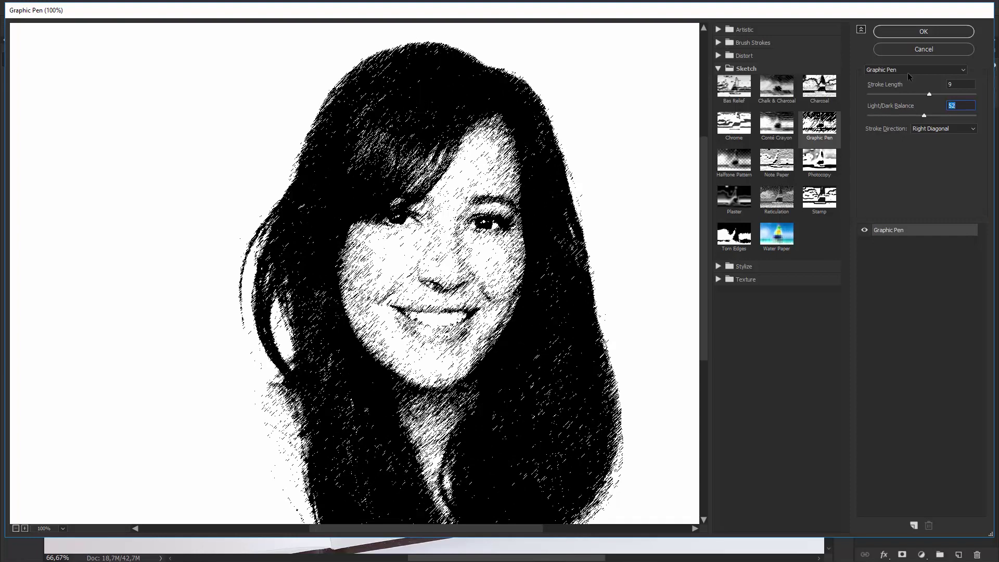
click(910, 32)
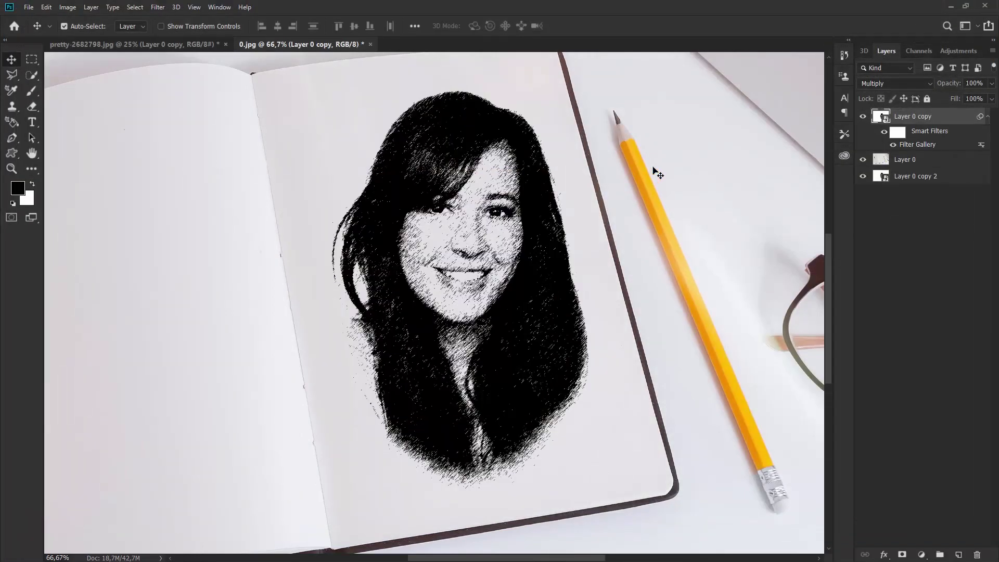
- Zoom in to inspect the hatching around the hair, then open Layer 0 copy's blending options
key(ctrl+plus)
key(ctrl+plus)
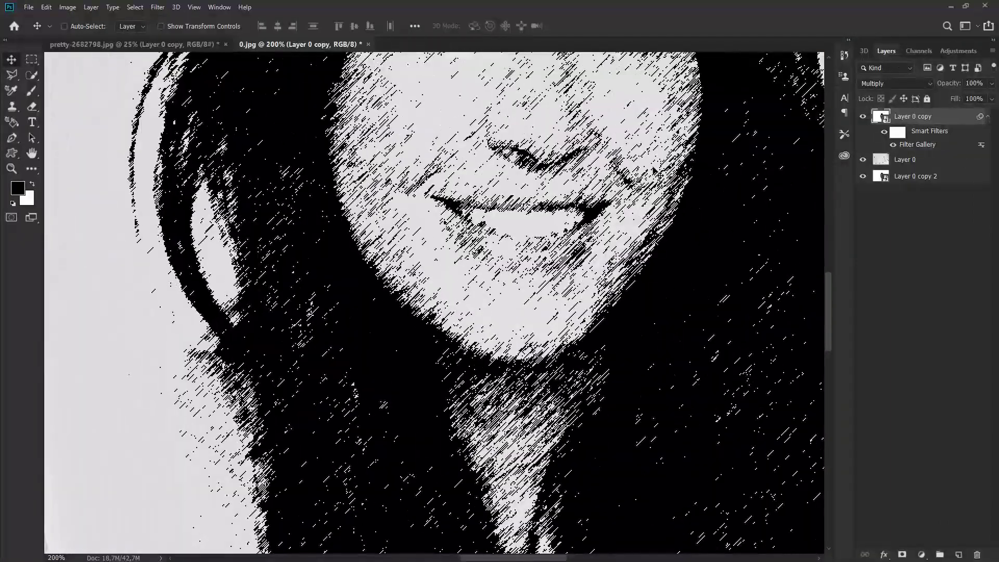
key(ctrl+plus)
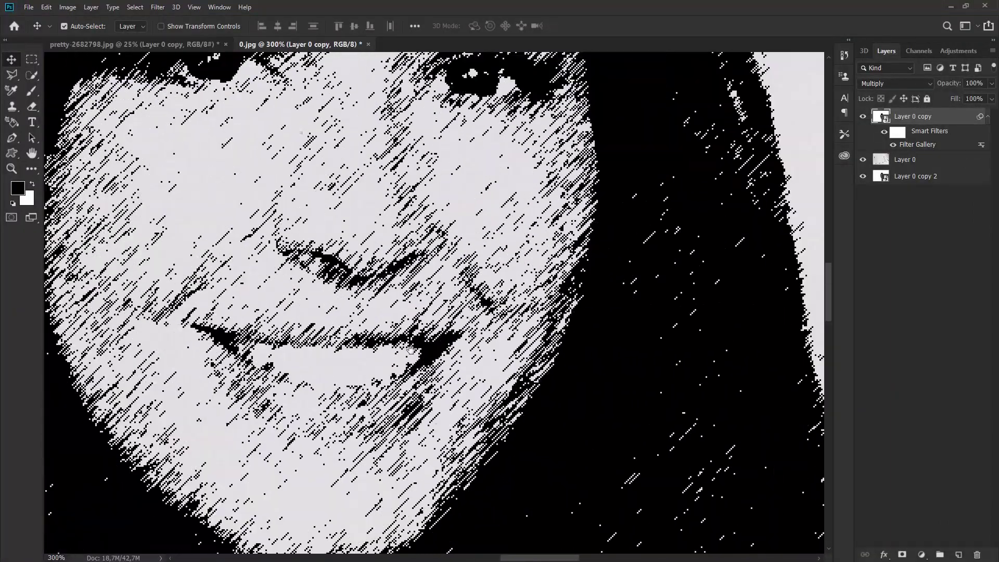
drag(410, 349, 440, 215)
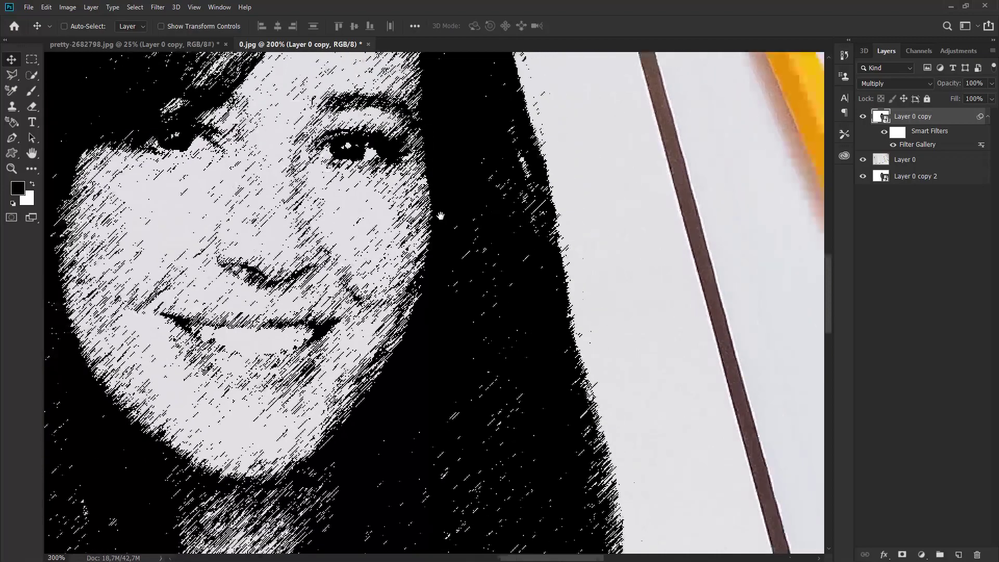
drag(593, 342, 476, 196)
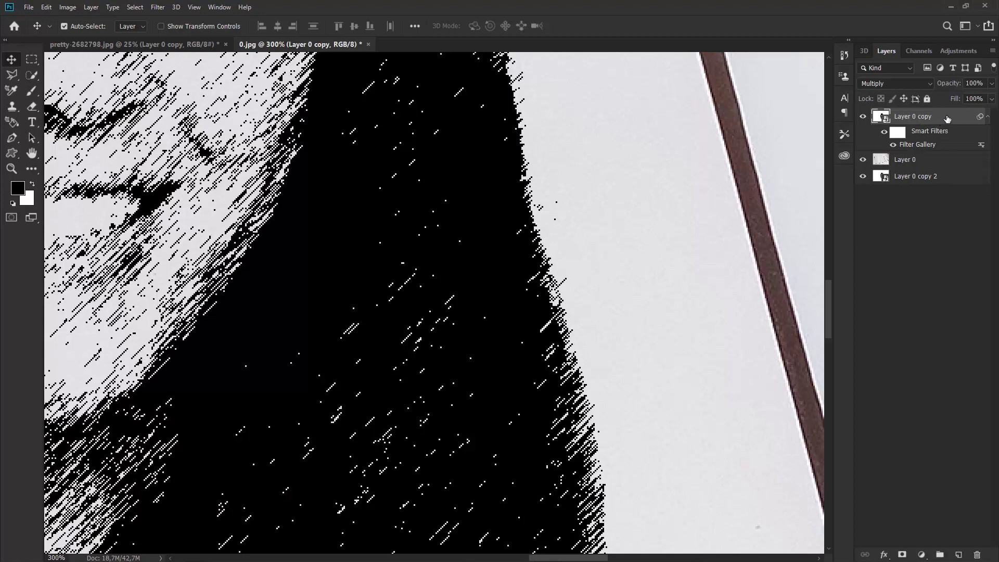
double_click(947, 118)
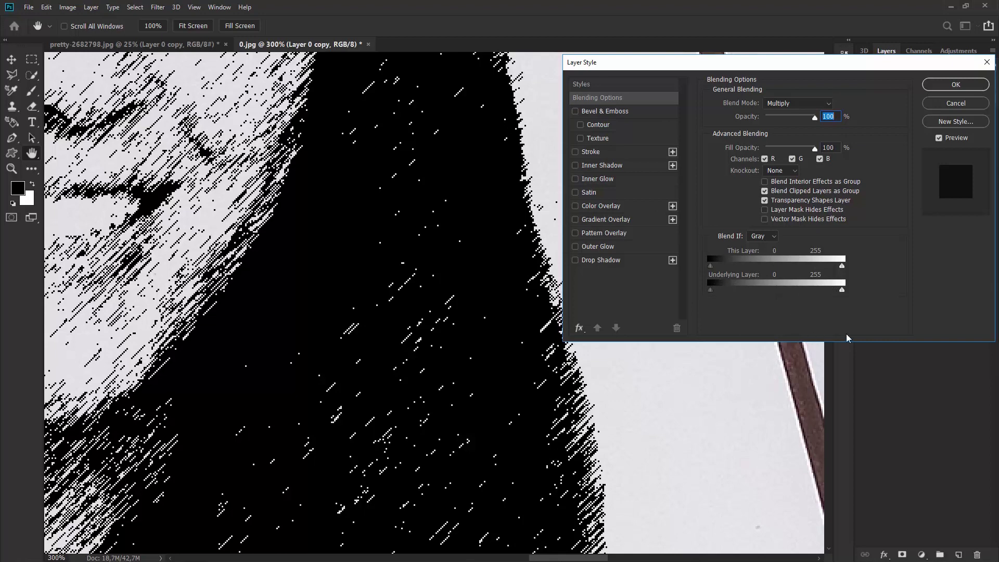
- Split the Blend If Underlying Layer white slider to 226/255 and apply
key(alt)
drag(842, 290, 827, 296)
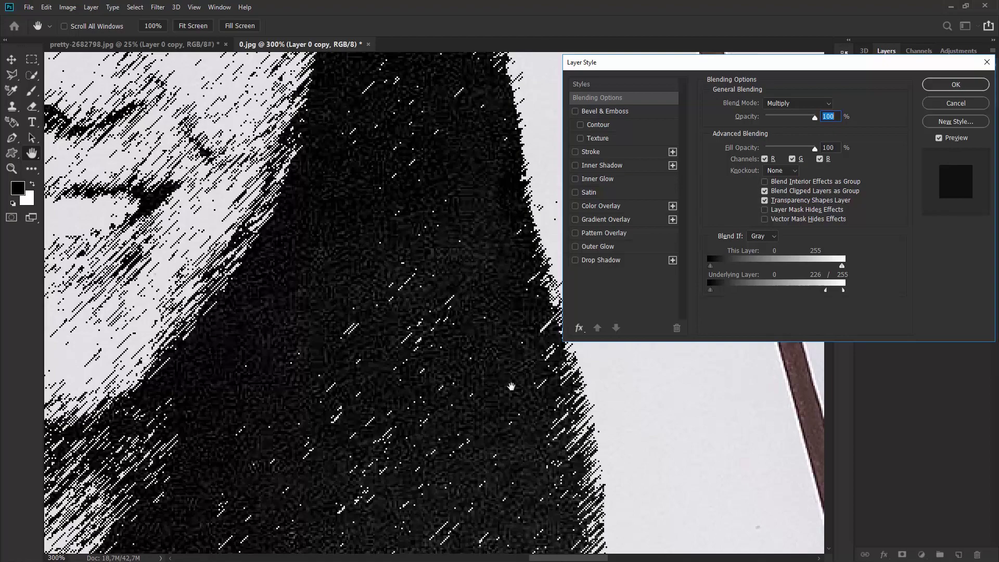
scroll(511, 386, down, 4)
scroll(509, 385, down, 2)
scroll(510, 385, up, 3)
scroll(515, 386, up, 2)
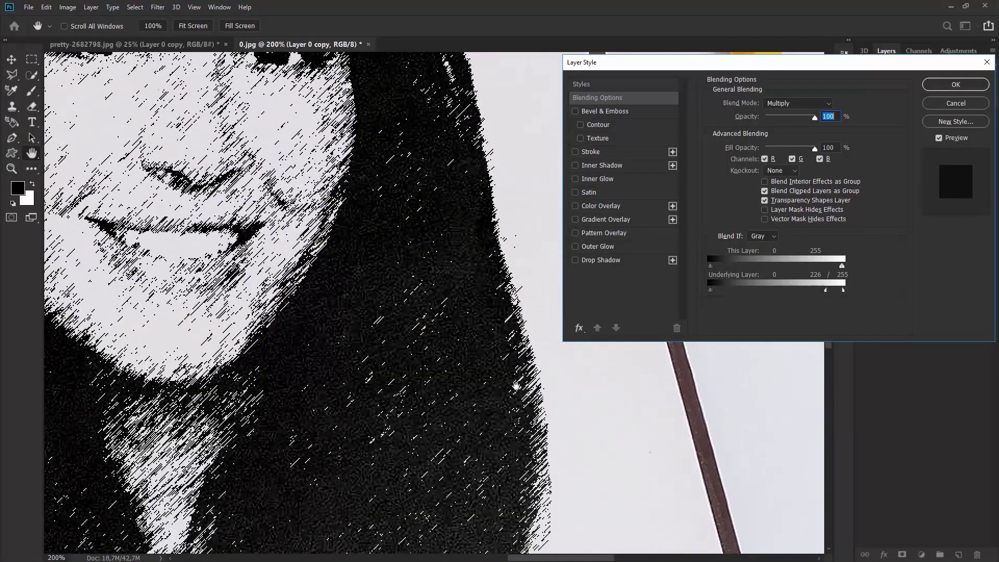
click(952, 86)
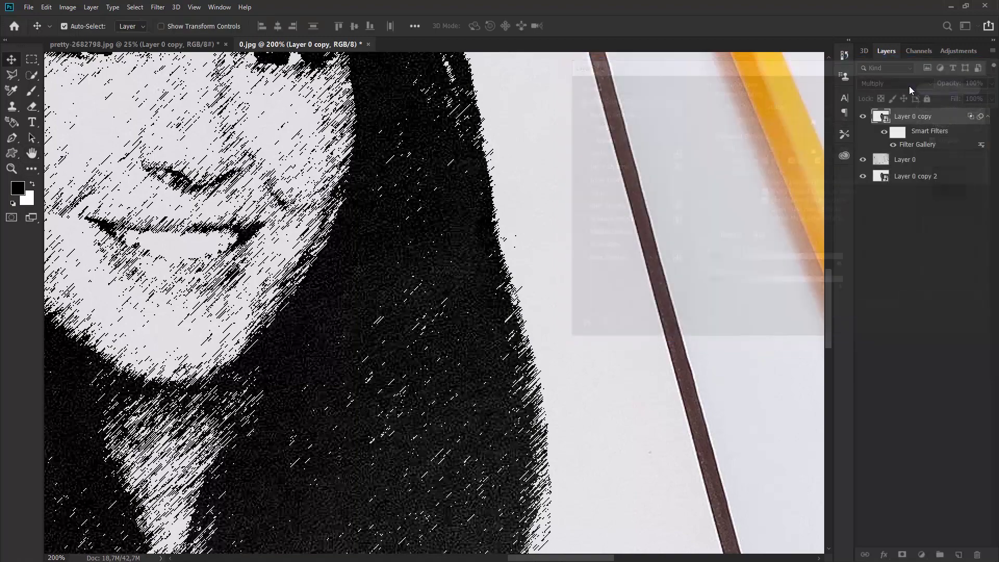
- Lower Layer 0 copy's opacity to 89%
drag(375, 278, 645, 414)
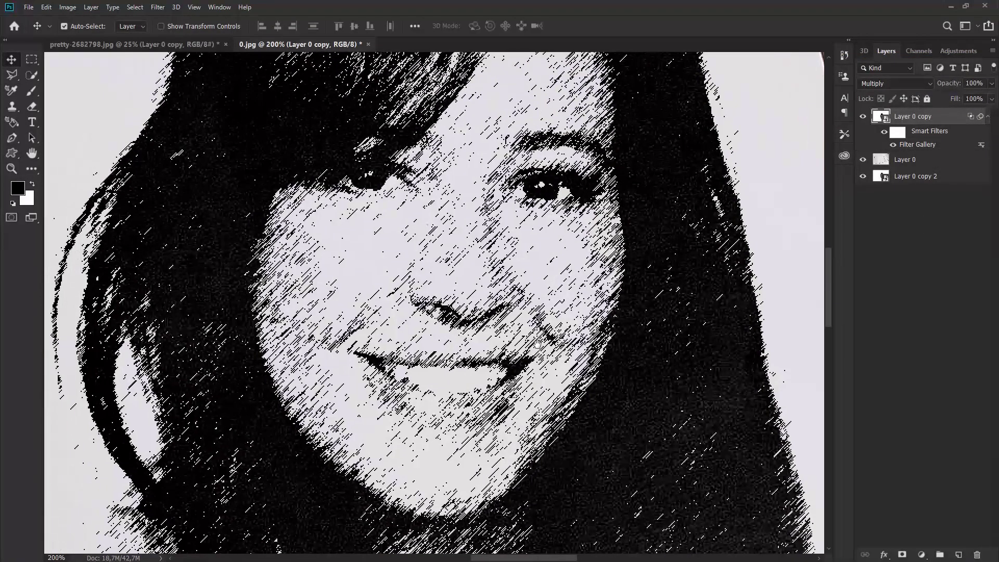
drag(950, 88, 944, 87)
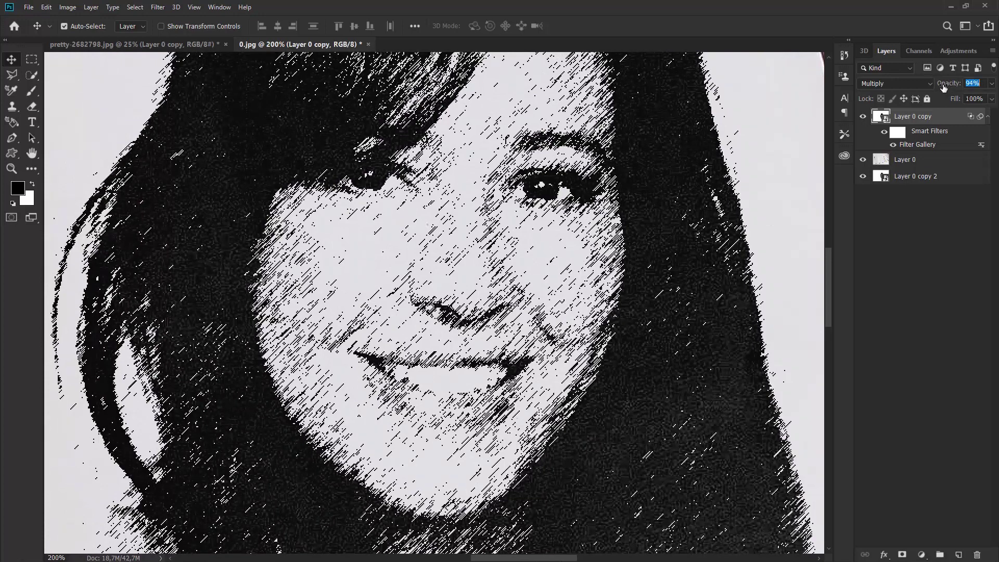
drag(941, 89, 941, 88)
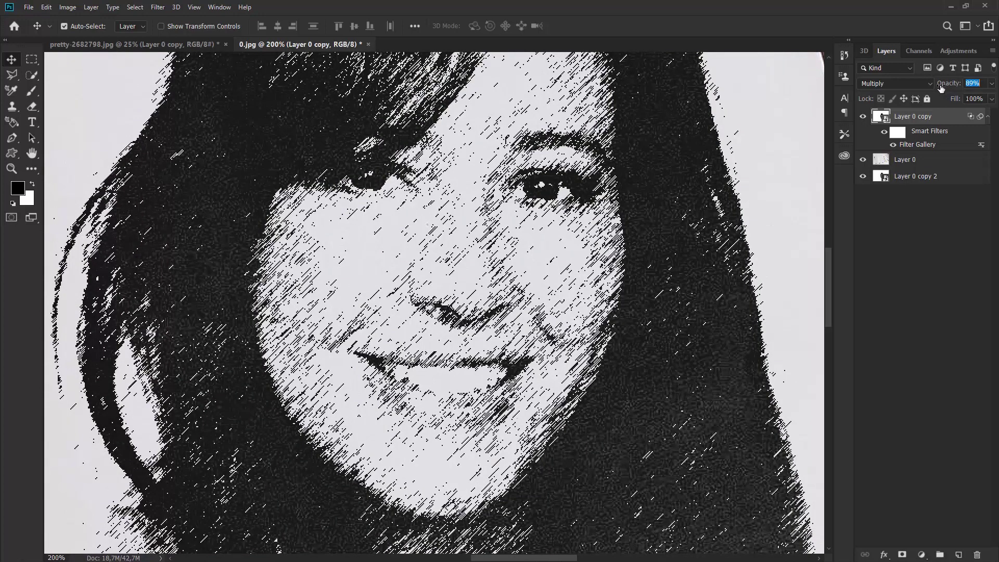
- Zoom in on the mouth to inspect the softened hatching
key(ctrl+minus)
key(ctrl+minus)
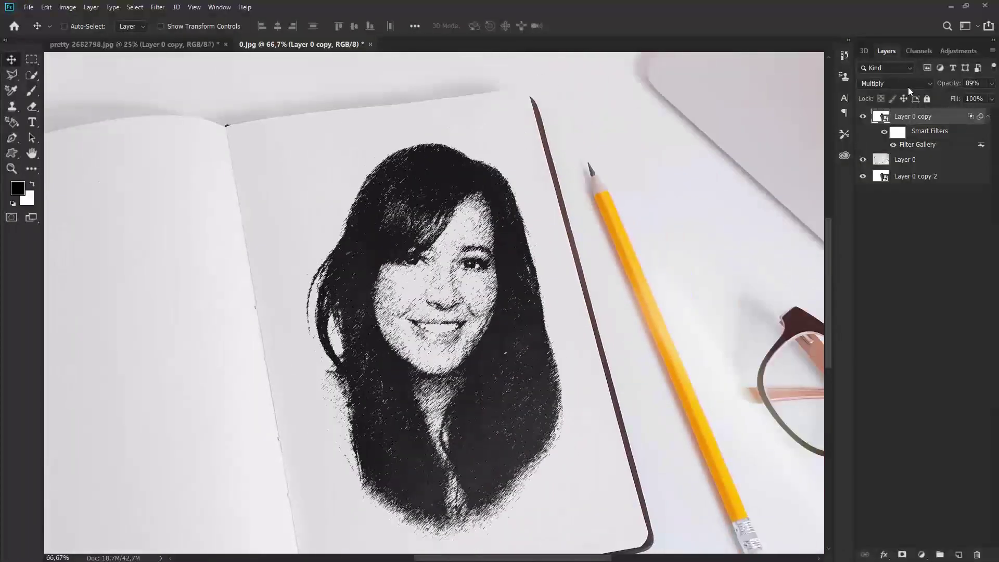
key(ctrl+plus)
mouse_move(712, 249)
mouse_down()
mouse_move(588, 249)
mouse_move(588, 233)
mouse_up()
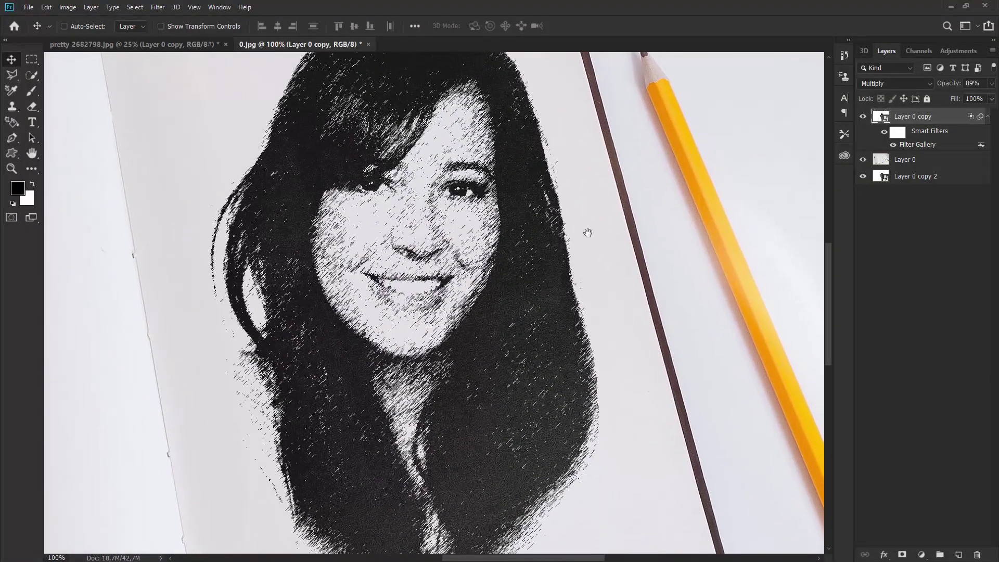
key(ctrl+plus)
key(ctrl+plus)
key(ctrl+plus)
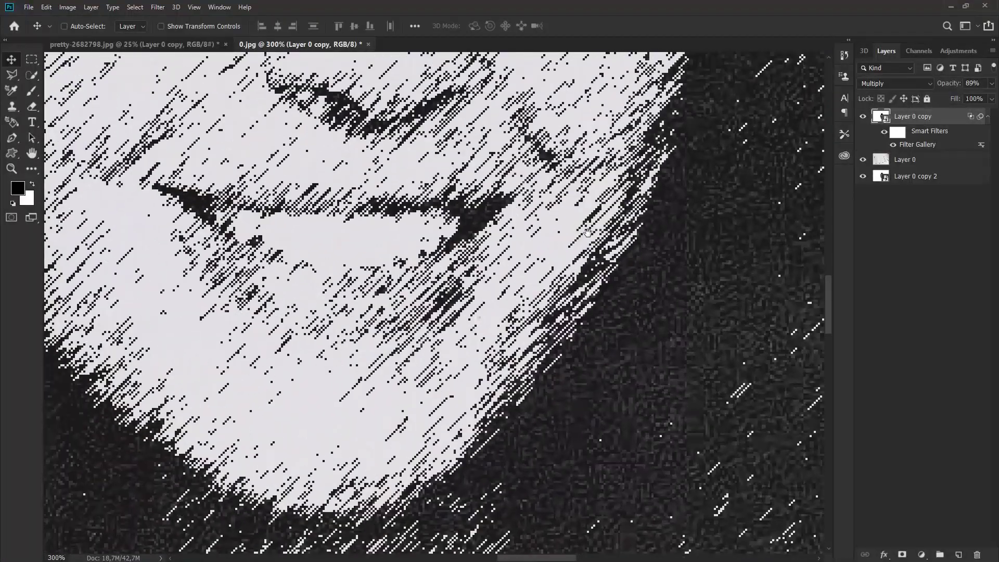
key(ctrl+plus)
key(ctrl+plus)
key(ctrl+plus)
drag(490, 215, 406, 321)
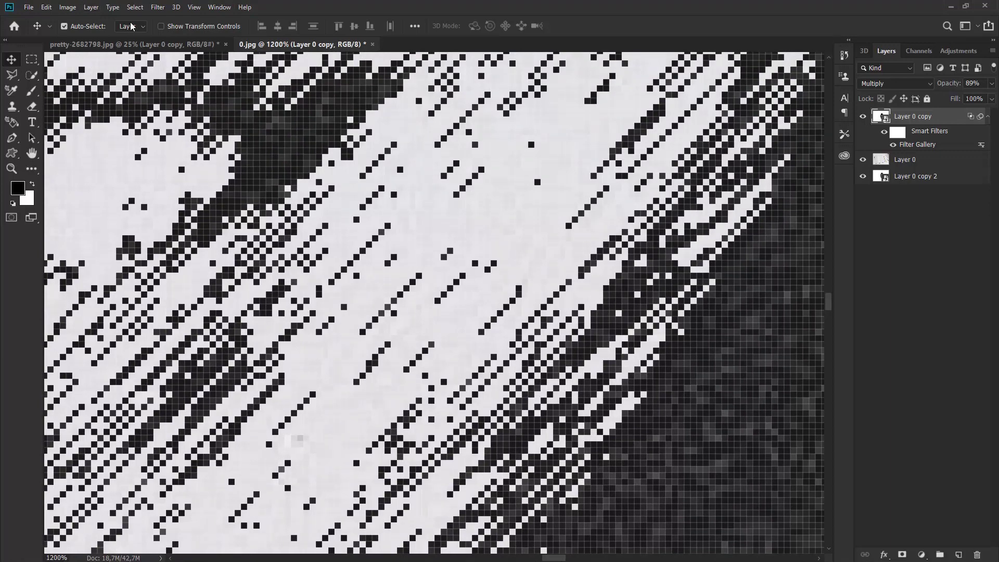
- Apply a 0,3-pixel Gaussian Blur to Layer 0 copy and view the face at 100%
click(159, 7)
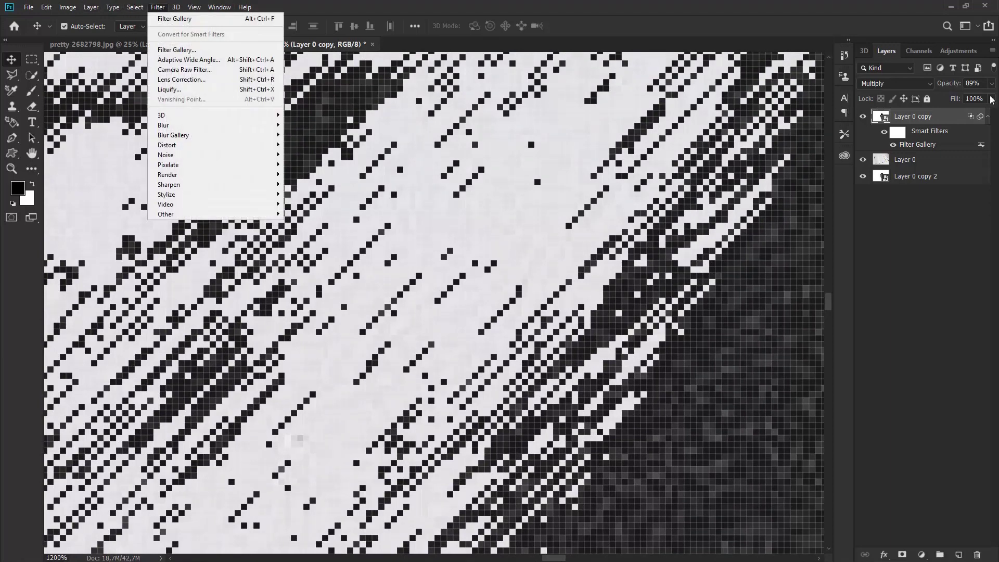
click(911, 119)
click(158, 8)
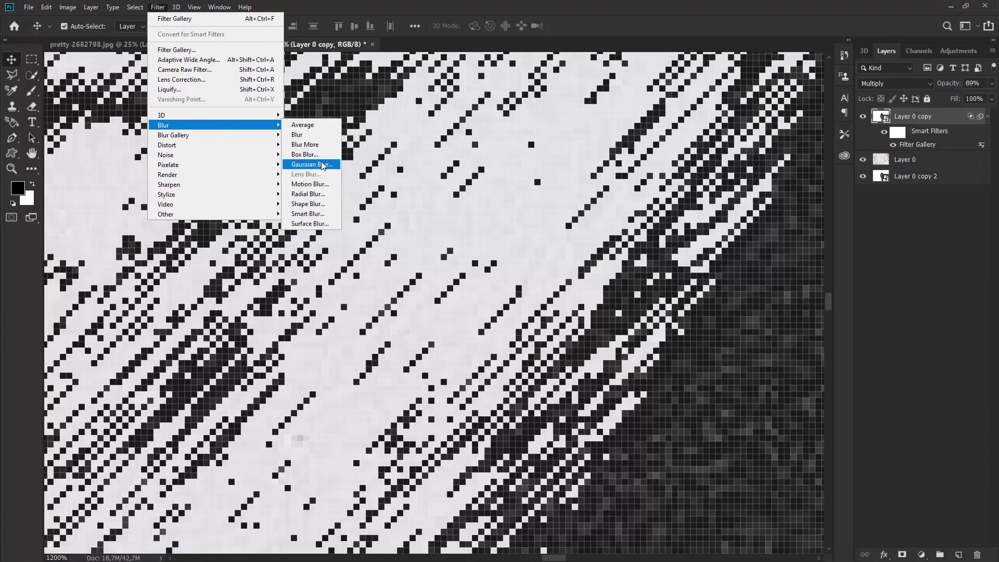
click(326, 163)
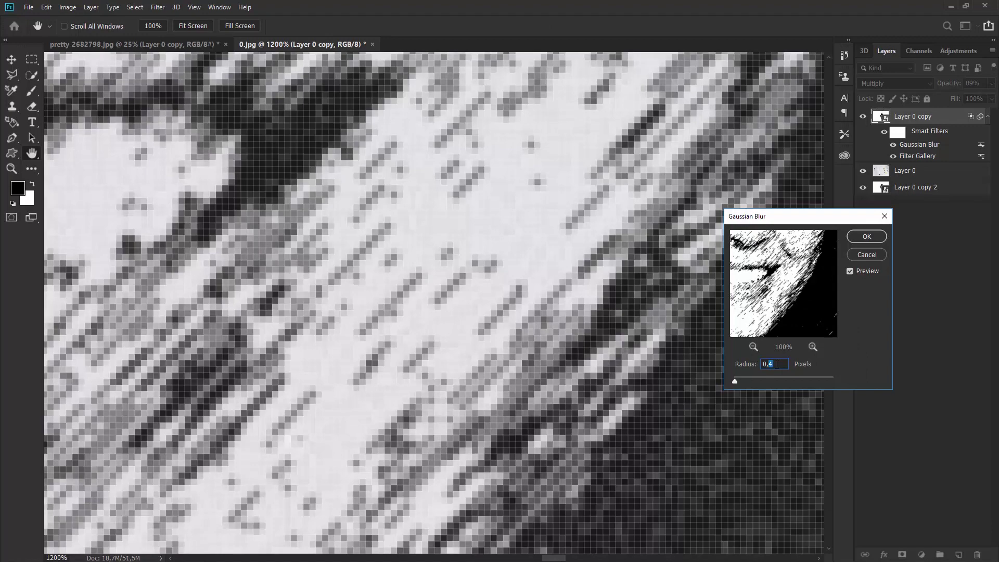
text(3)
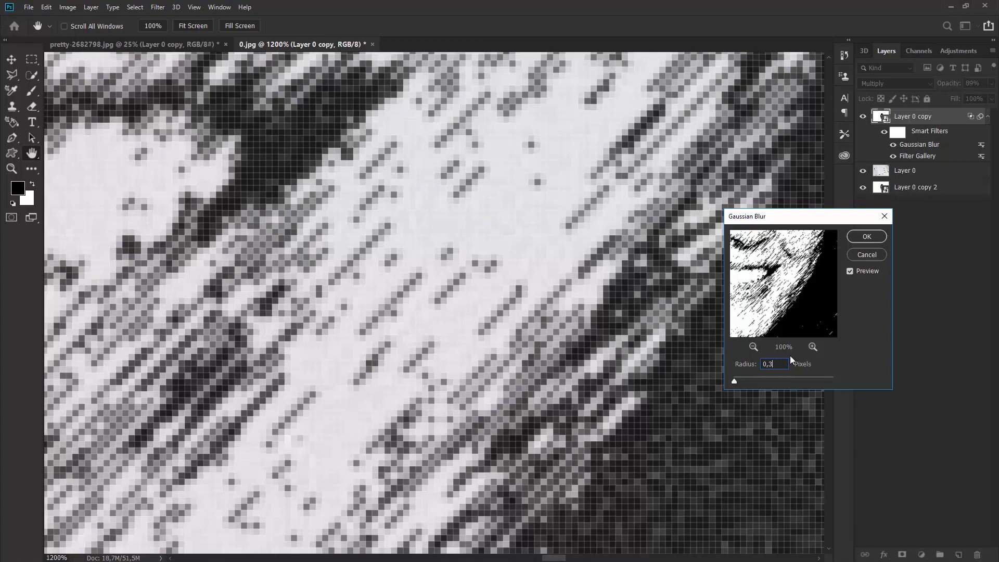
click(872, 237)
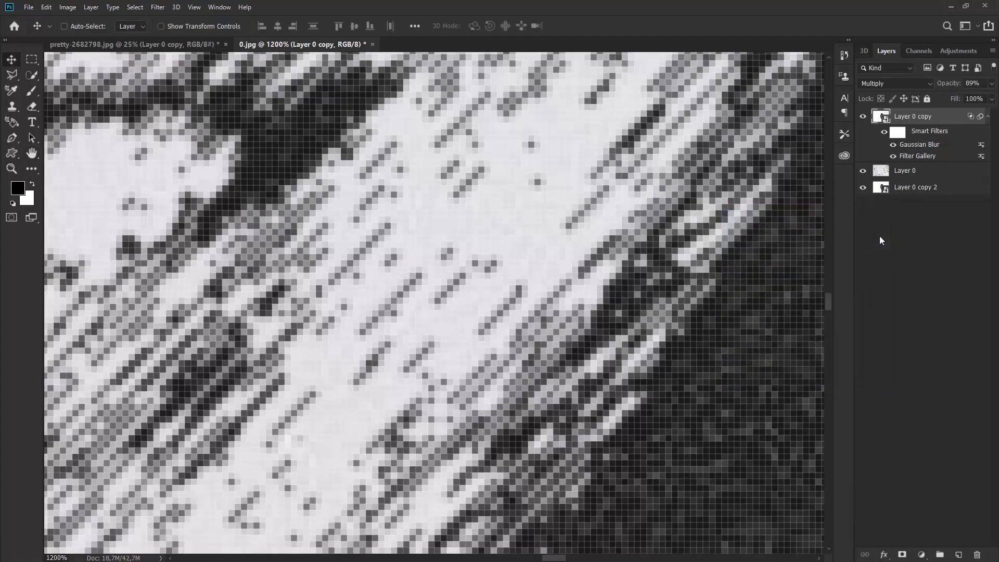
key(ctrl+0)
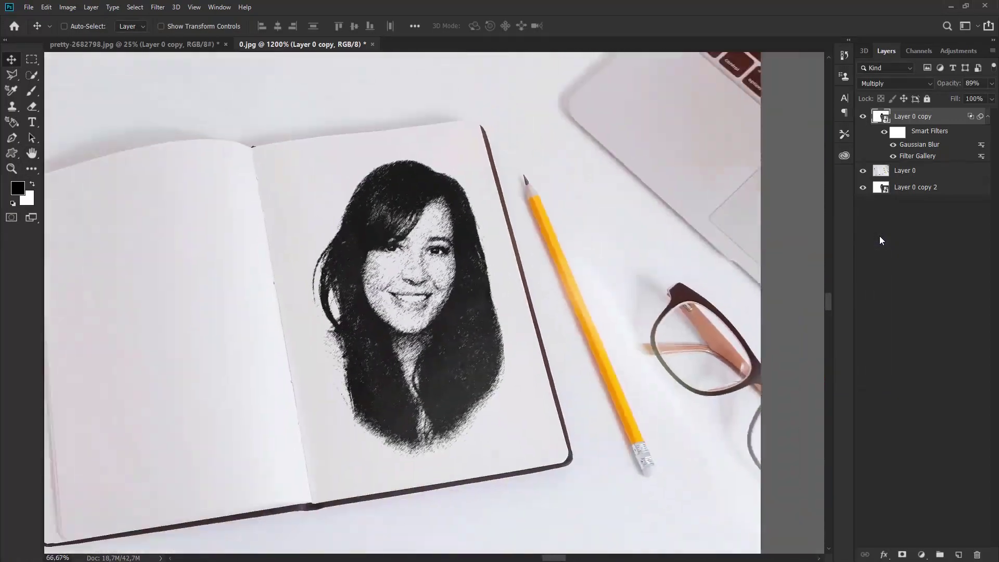
key(ctrl+1)
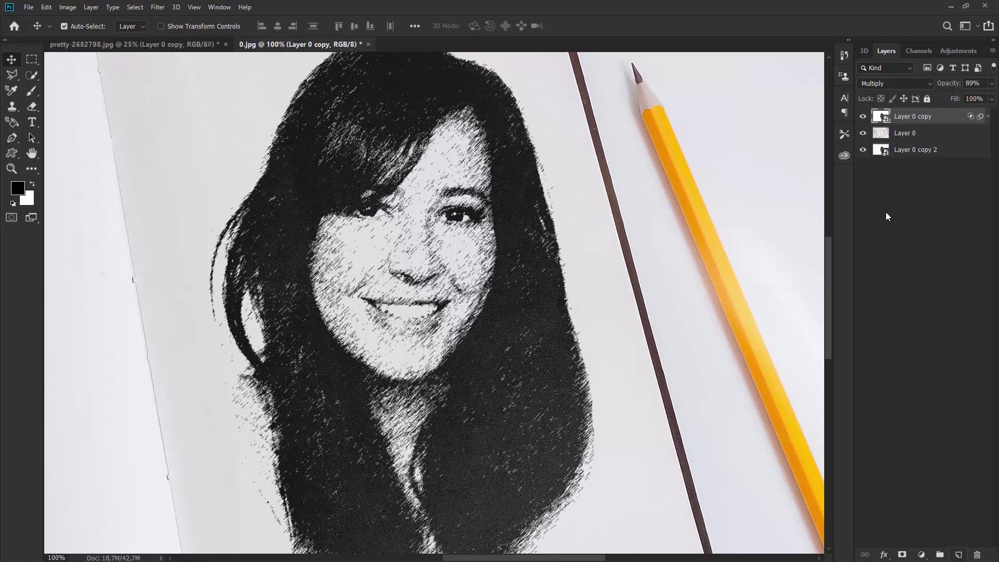
- Add a new empty Layer 1 and choose the Kyle's Real Oils - 01 brush preset
click(958, 554)
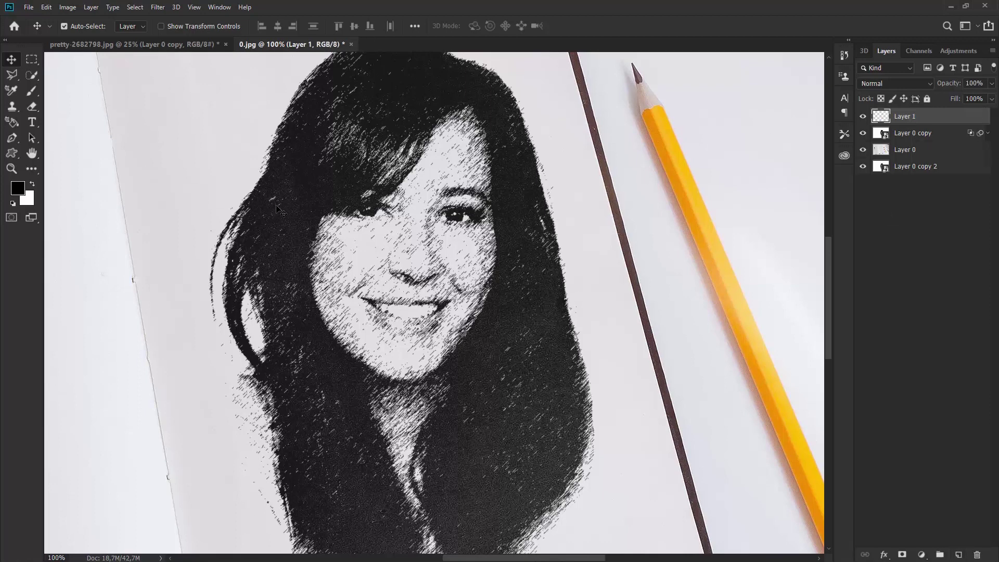
key(b)
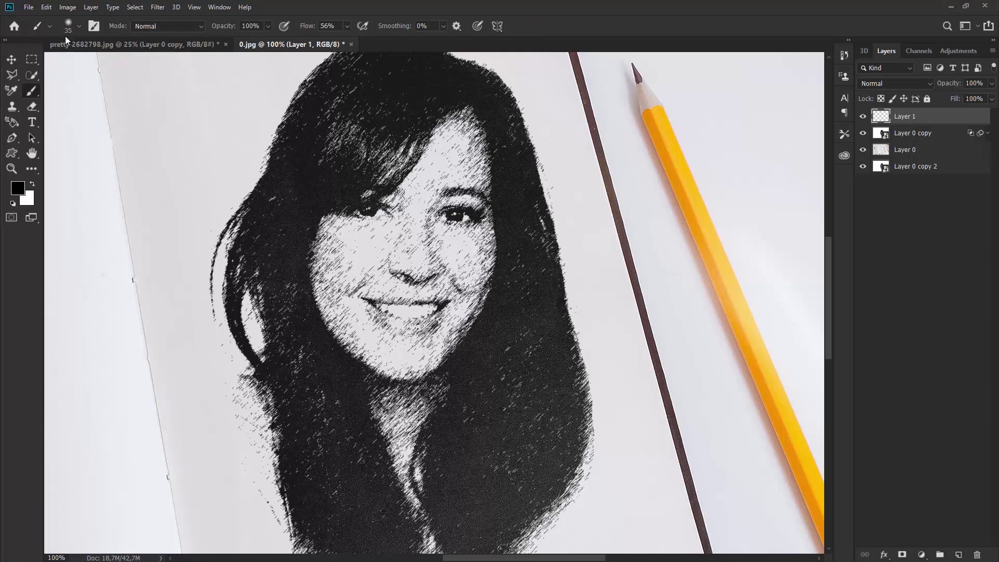
key(F5)
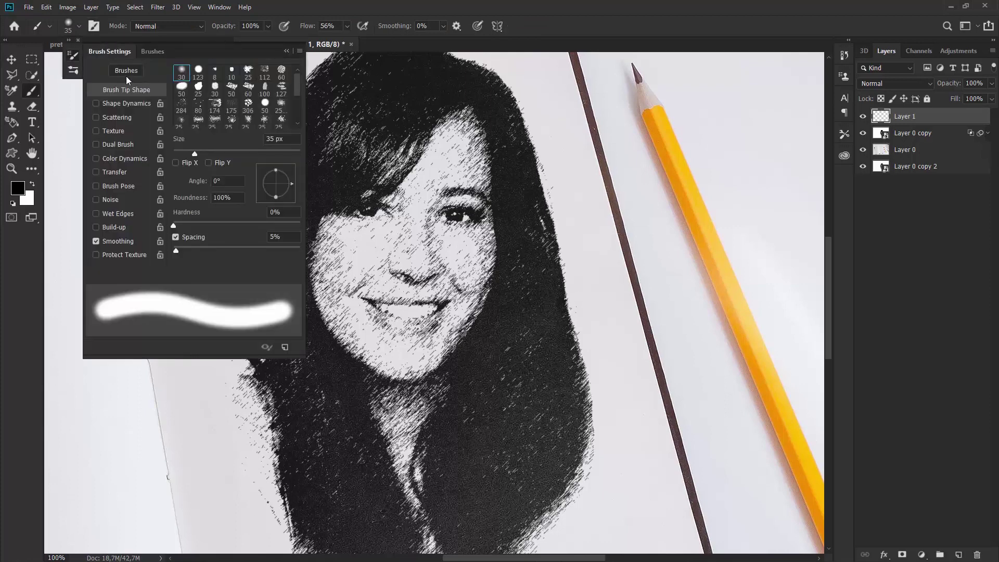
click(152, 51)
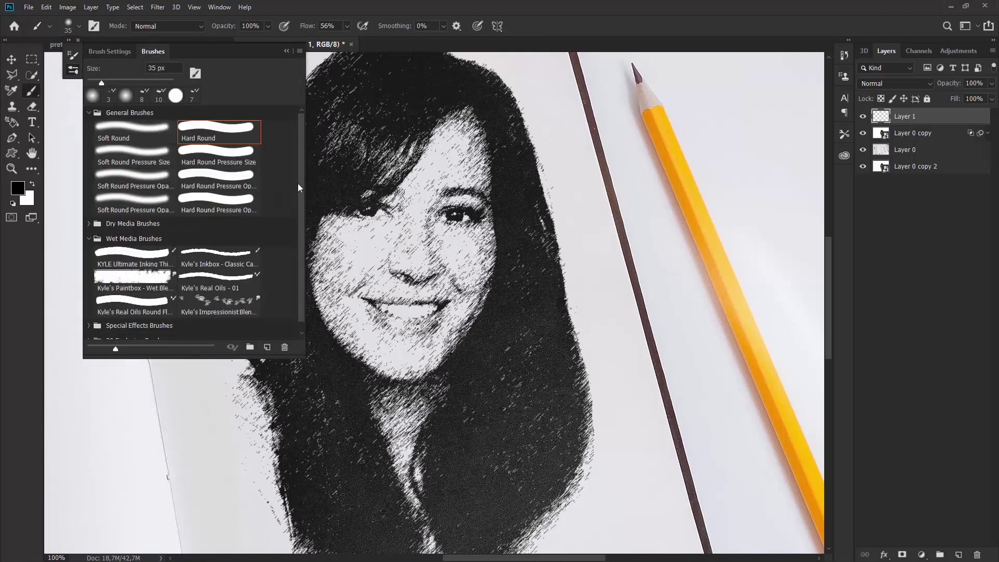
drag(300, 133, 305, 157)
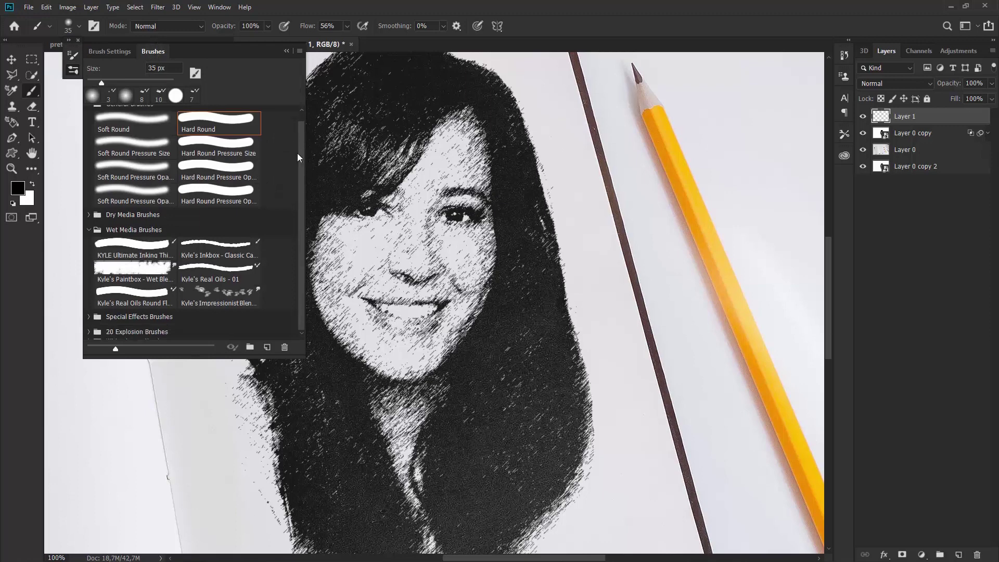
click(219, 270)
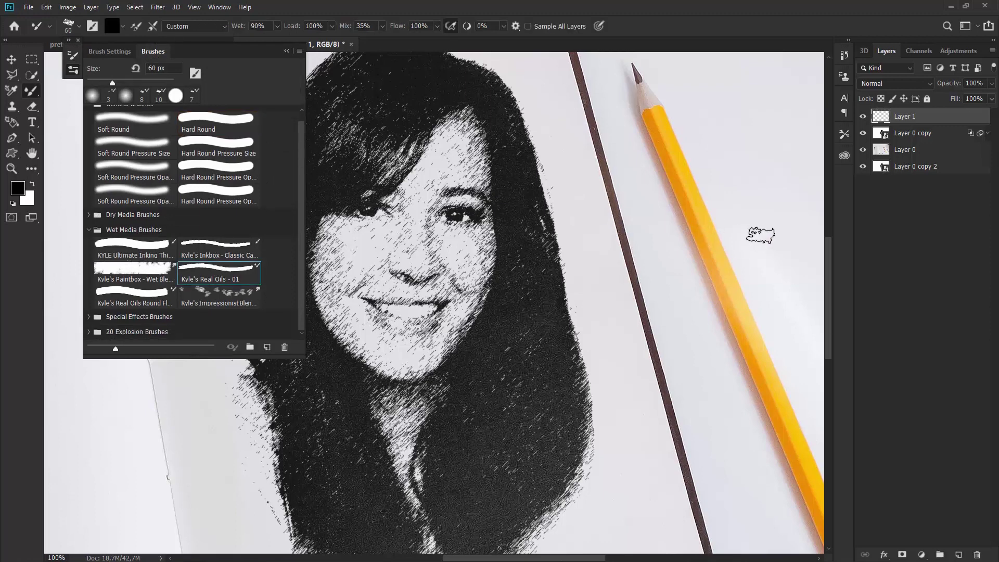
- Test and undo a brush stroke, then set the brush size to 9 px
key(bracketleft)
key(bracketleft)
key(bracketleft)
key(bracketleft)
key(bracketleft)
key(bracketleft)
key(bracketleft)
key(bracketleft)
key(bracketright)
key(bracketright)
key(bracketright)
key(bracketright)
key(bracketright)
key(bracketright)
mouse_move(620, 164)
mouse_down()
mouse_move(692, 224)
mouse_move(745, 328)
mouse_up()
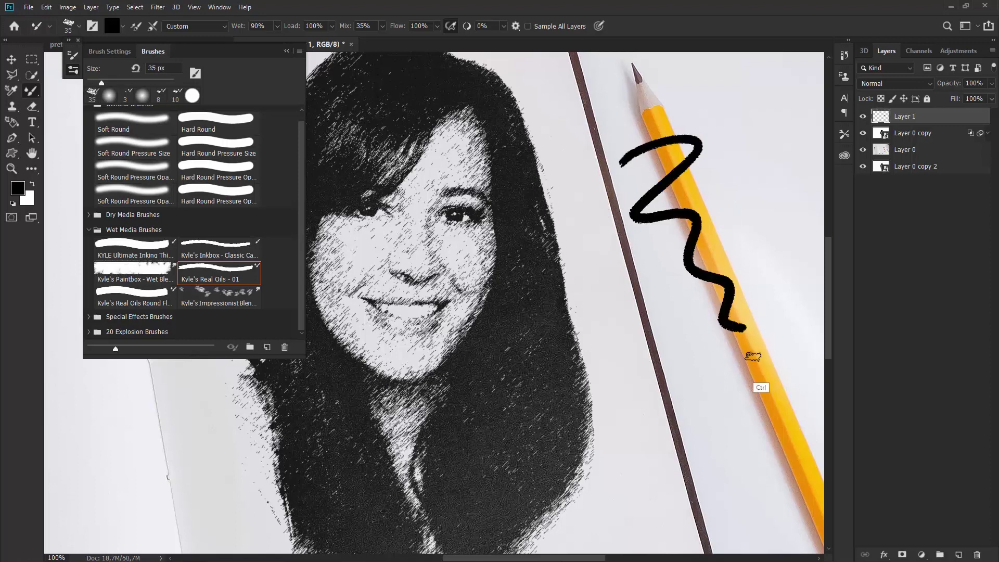
key(ctrl+z)
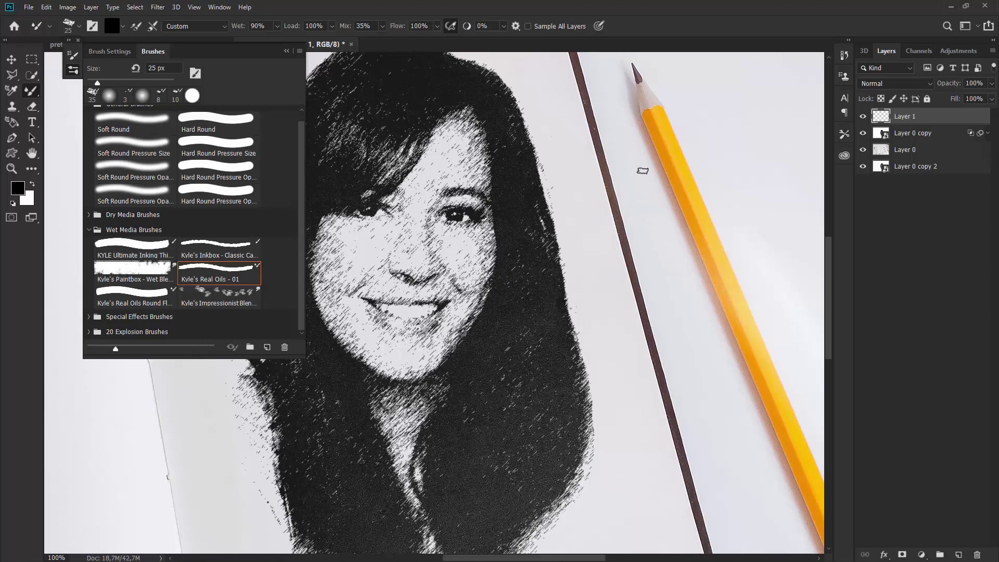
key(bracketleft)
key(bracketleft)
key(bracketleft)
key(bracketleft)
key(bracketleft)
key(bracketleft)
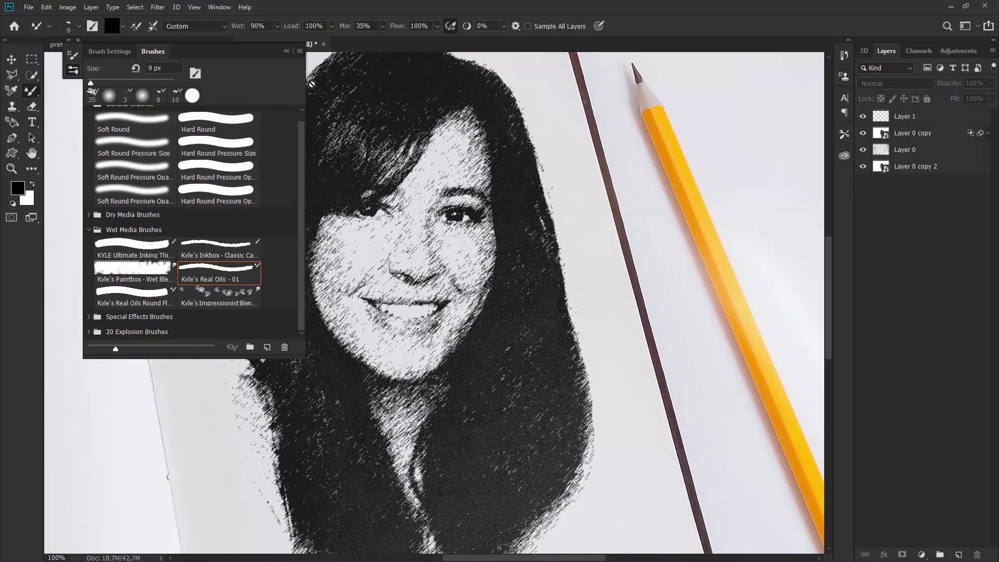
key(F5)
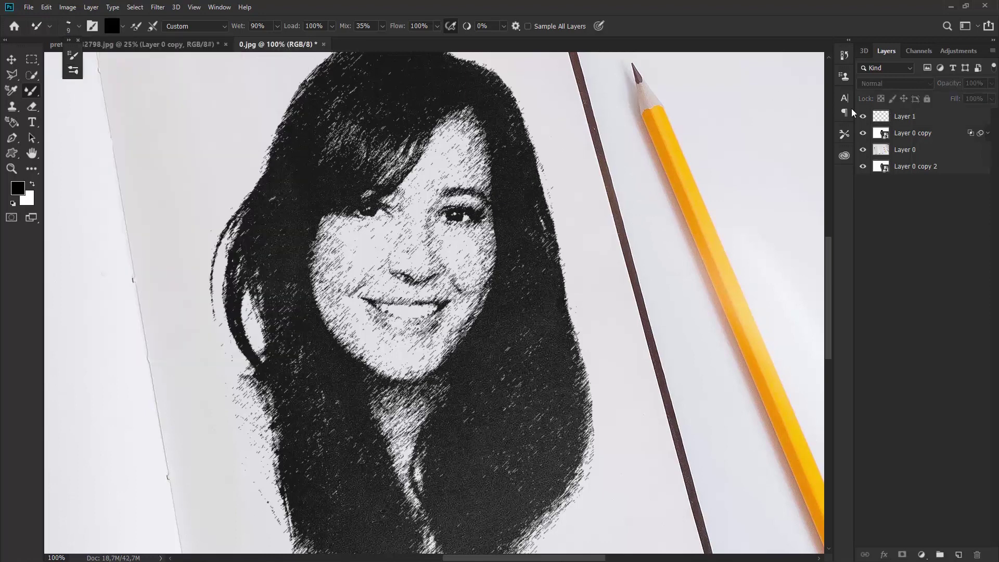
- Hide Layer 0 copy's Filter Gallery effect to reveal the photo, and select Layer 1
click(929, 135)
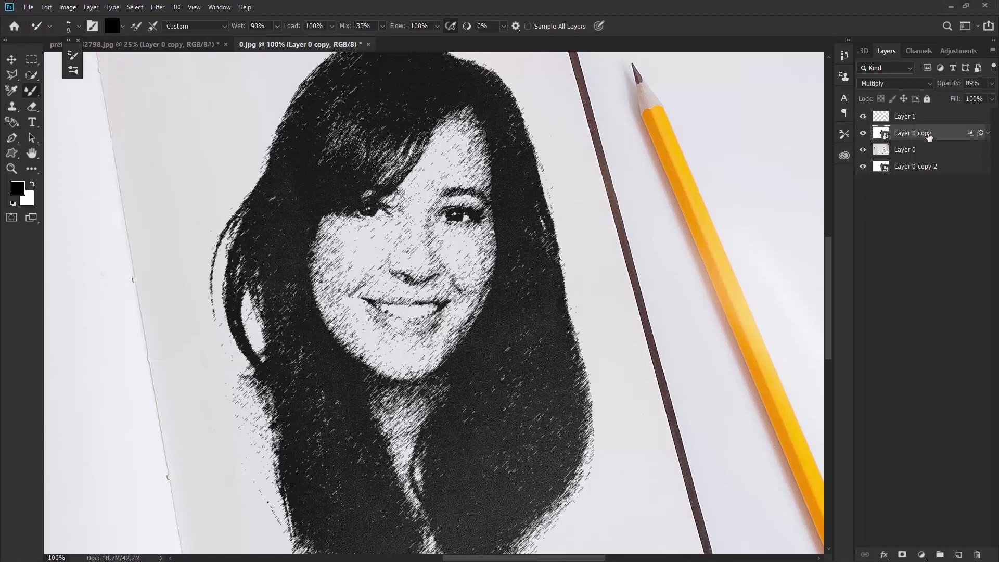
click(988, 133)
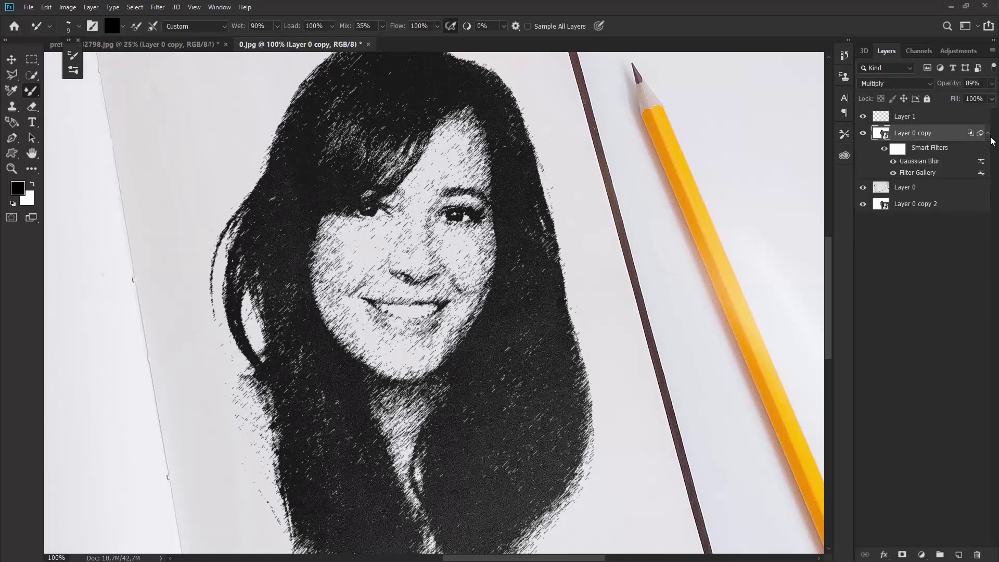
click(893, 173)
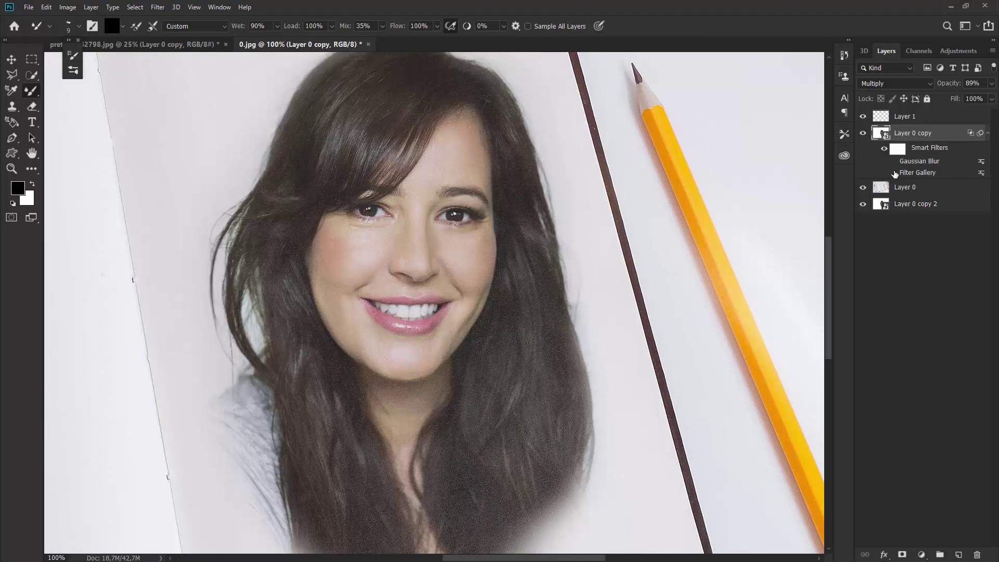
click(902, 118)
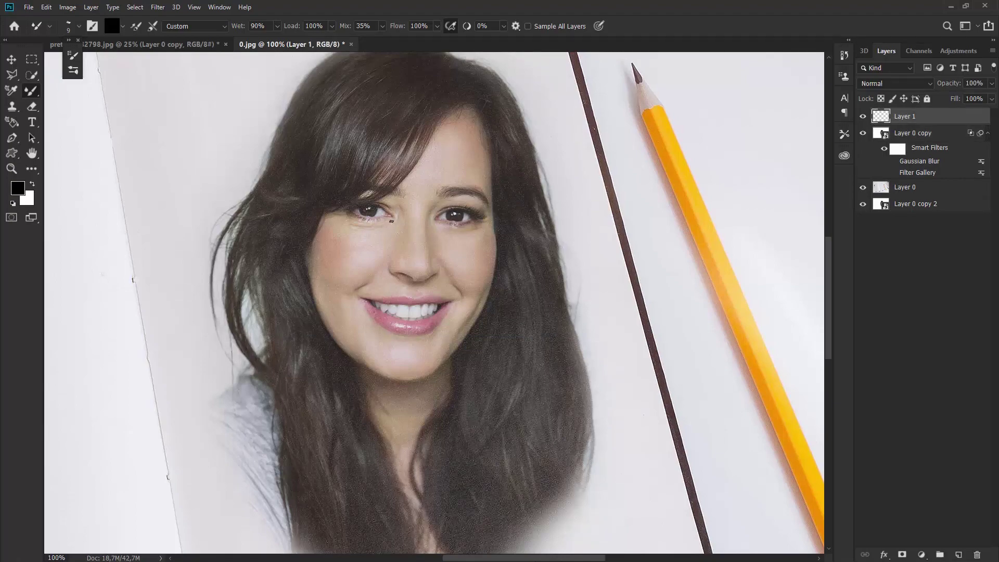
- Zoom and rotate the view onto the mouth, with the brush reduced to 6 px
scroll(391, 221, up, 3)
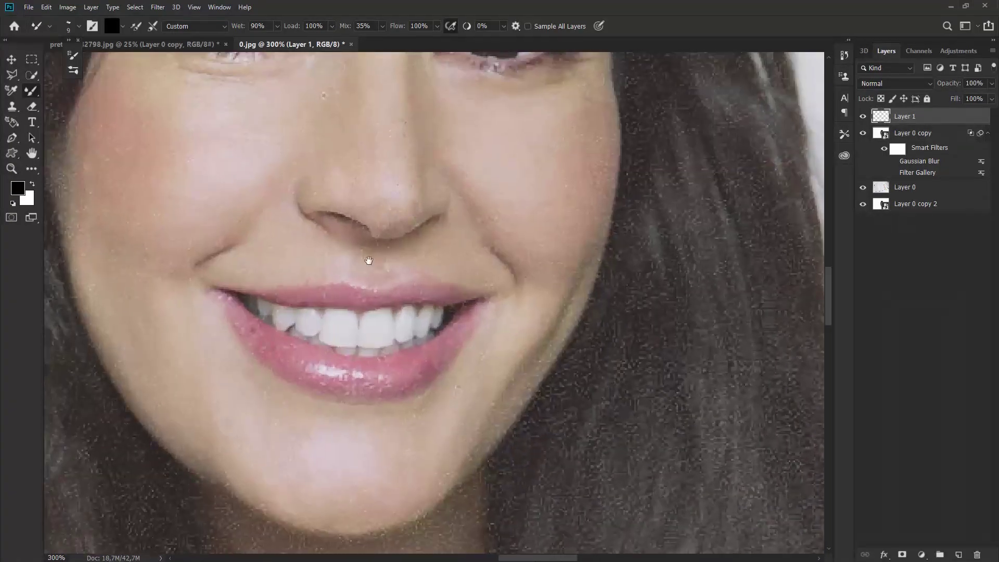
drag(338, 288, 297, 216)
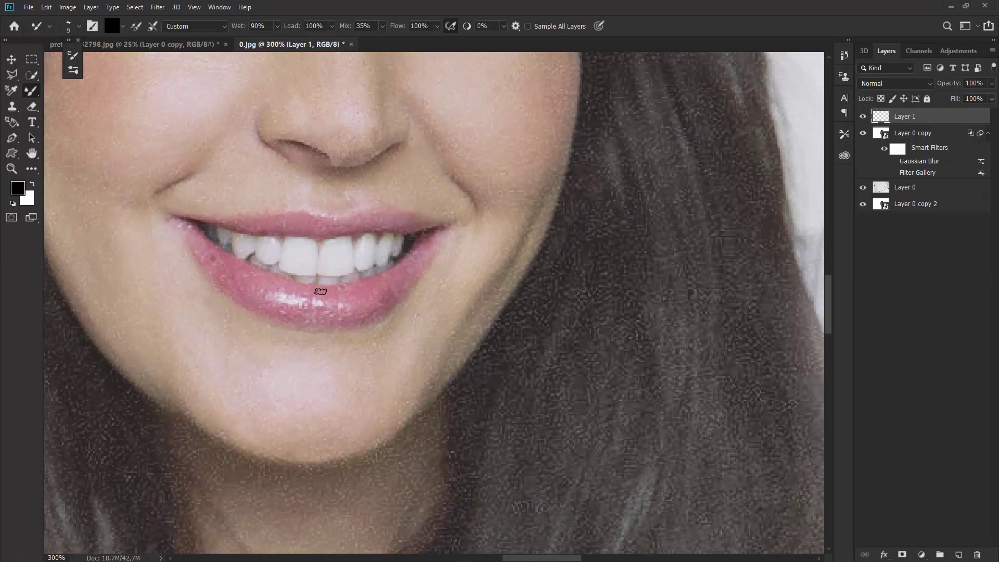
key(r)
mouse_move(324, 314)
mouse_down()
mouse_move(346, 163)
mouse_move(411, 151)
mouse_up()
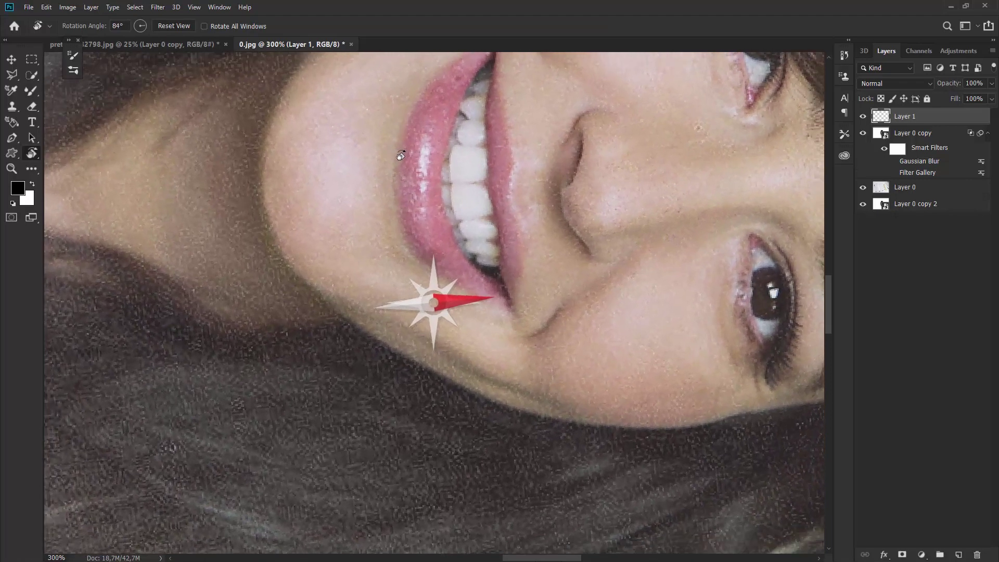
key(b)
drag(424, 156, 334, 284)
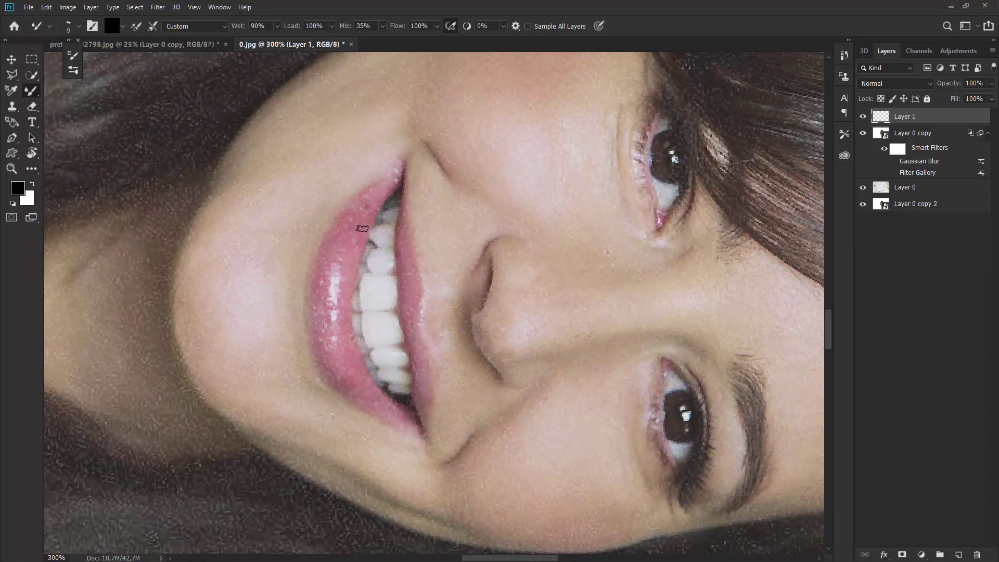
key(bracketleft)
key(bracketleft)
key(bracketleft)
- Trace black outlines along the upper lip's outer and lower edges to the corner
mouse_move(400, 159)
mouse_down()
mouse_move(329, 229)
mouse_move(307, 313)
mouse_up()
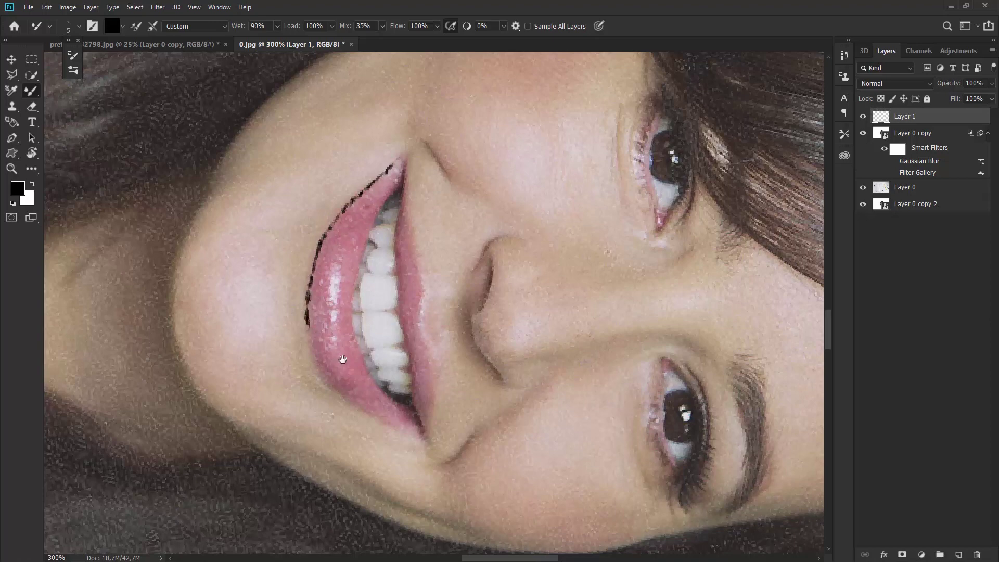
mouse_move(342, 360)
mouse_down()
mouse_move(305, 297)
mouse_move(342, 151)
mouse_move(331, 219)
mouse_move(345, 288)
mouse_up()
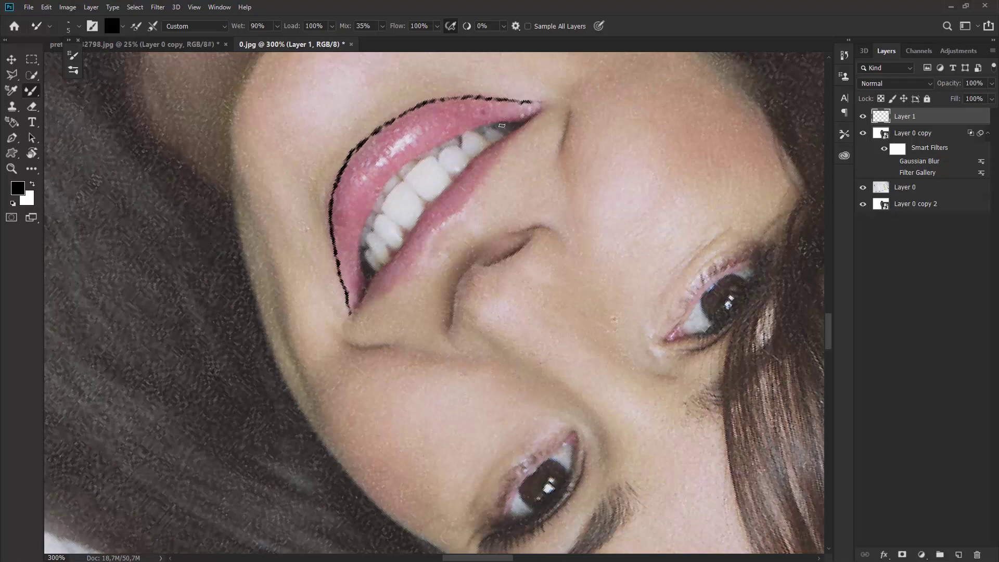
mouse_move(501, 125)
mouse_down()
mouse_move(409, 159)
mouse_move(385, 184)
mouse_move(358, 254)
mouse_up()
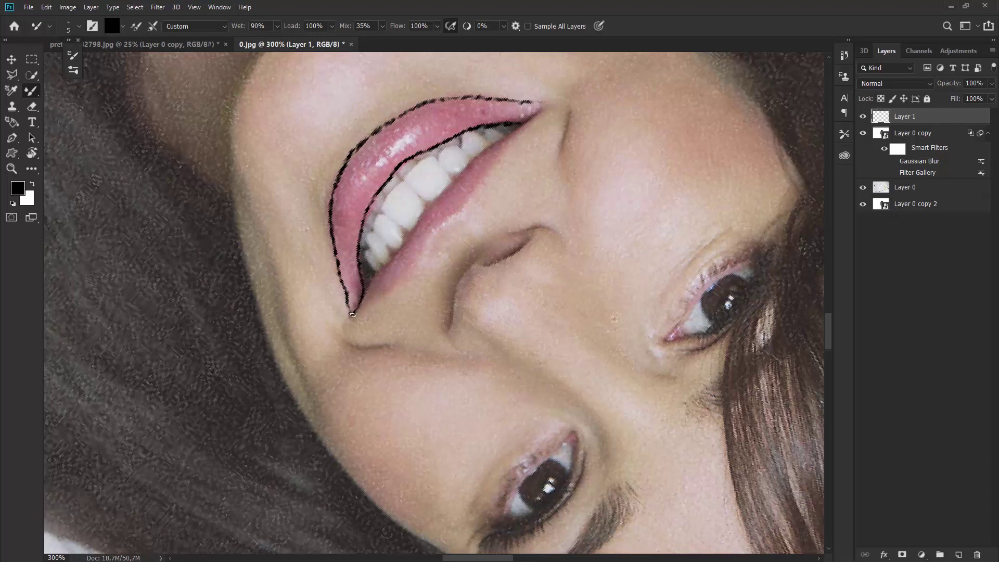
mouse_move(532, 100)
mouse_down()
mouse_move(551, 105)
mouse_move(520, 125)
mouse_up()
- Paint along the lip edge above the teeth and erase the stray smear
mouse_move(493, 145)
mouse_down()
mouse_move(459, 165)
mouse_move(503, 149)
mouse_up()
key(e)
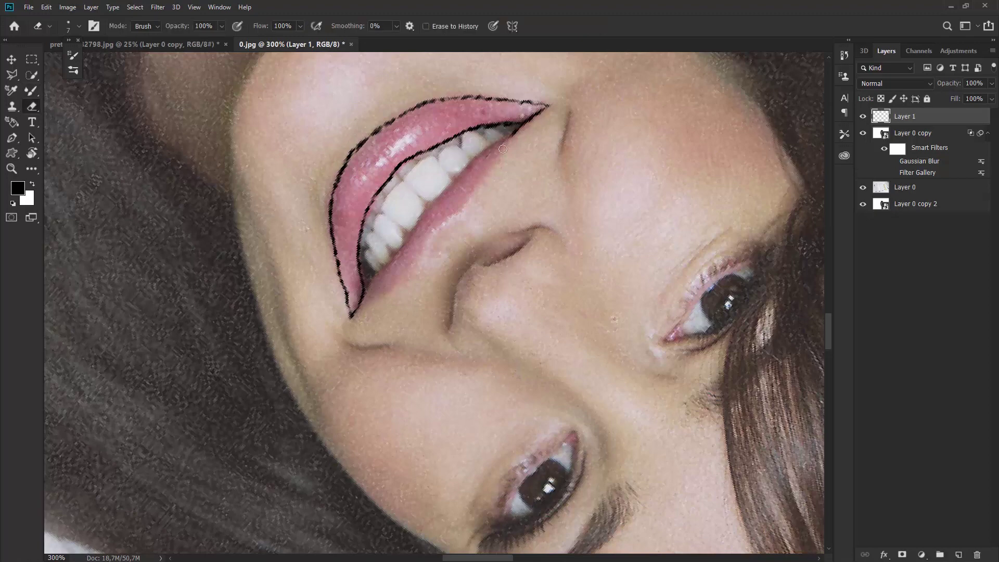
key(b)
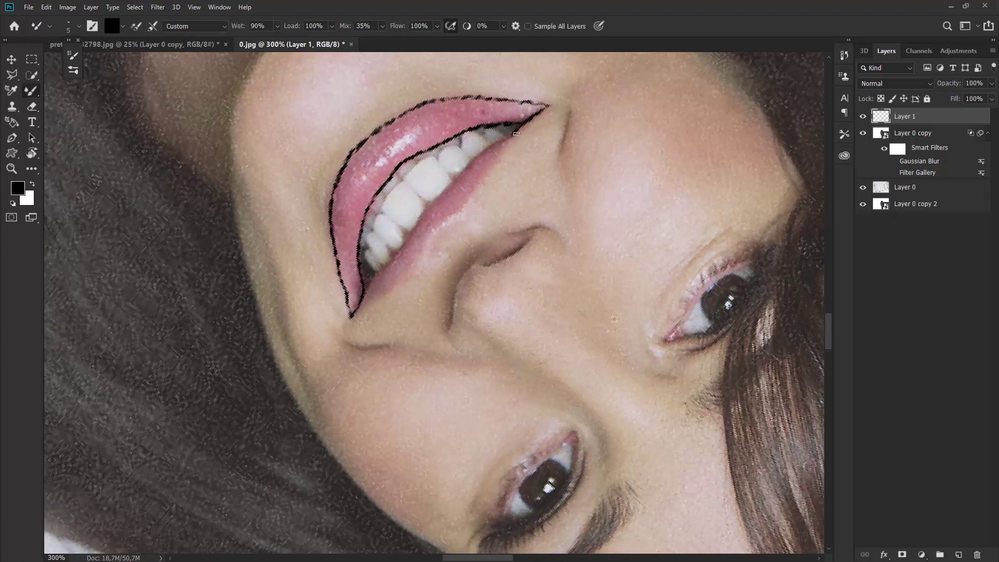
- Outline the teeth's upper edge and the lower lip, then reset the view upright
mouse_move(516, 134)
mouse_down()
mouse_move(471, 162)
mouse_move(408, 237)
mouse_up()
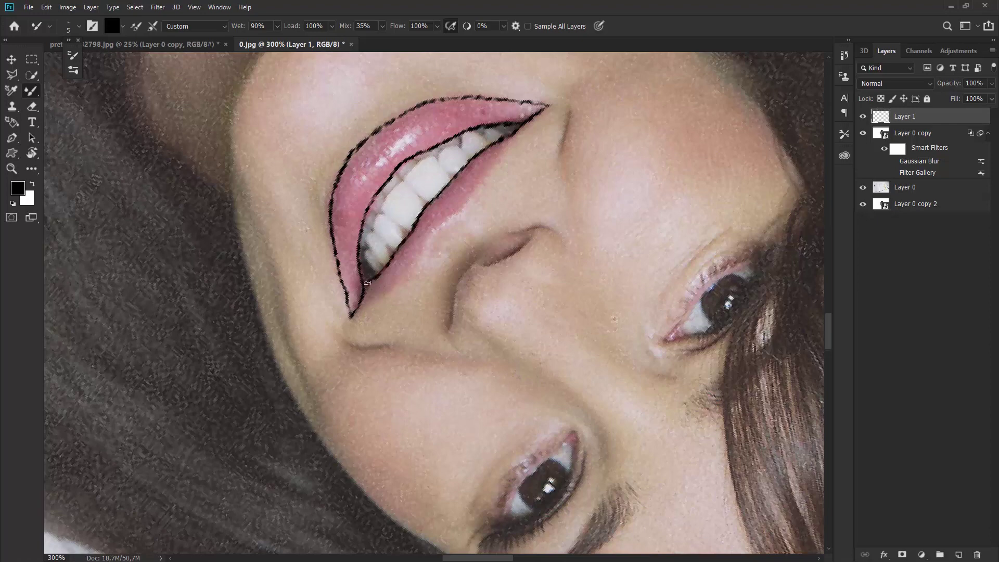
drag(535, 115, 515, 145)
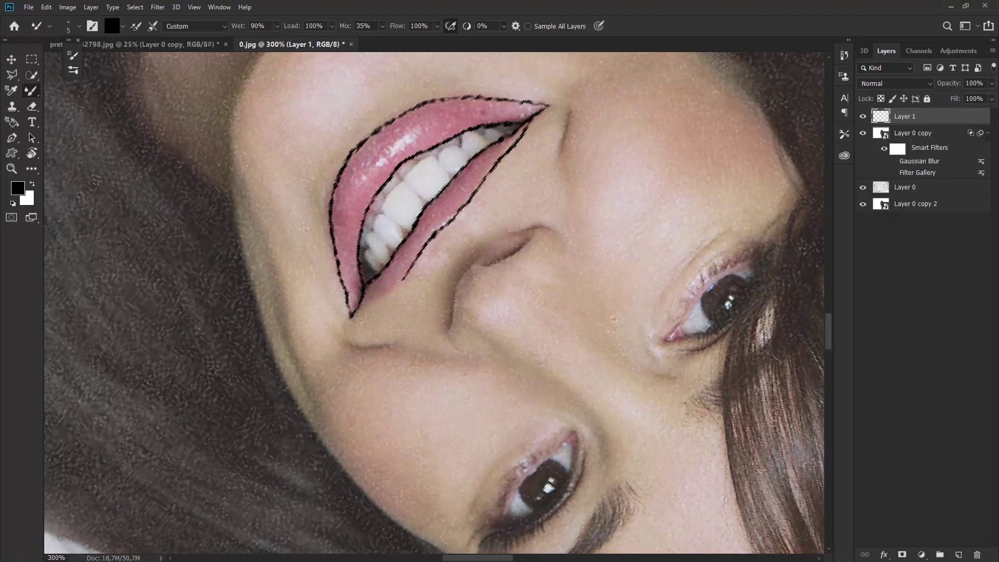
drag(400, 282, 379, 299)
key(Escape)
drag(370, 223, 422, 310)
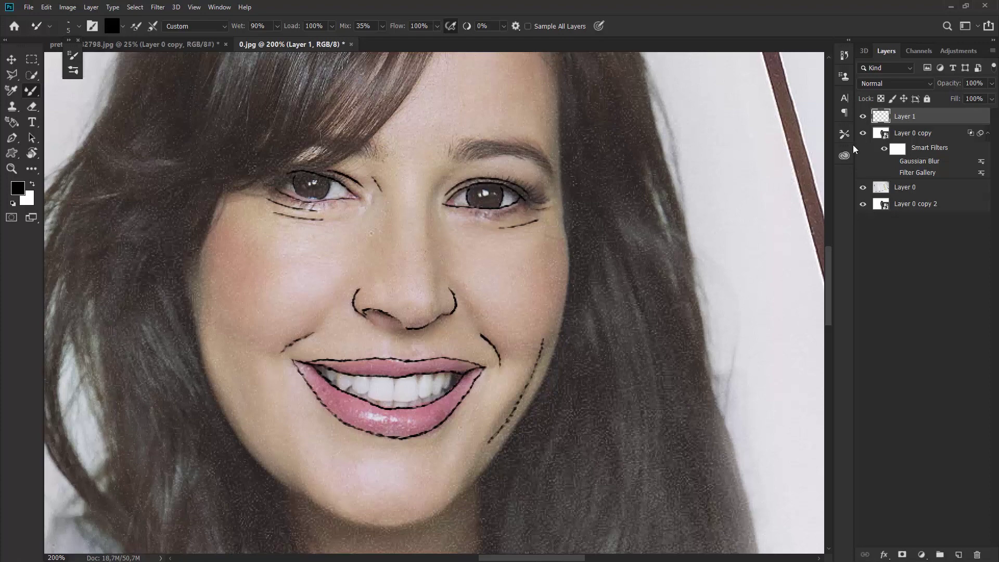
- Erase the eyelash stroke start near the left eye on Layer 1, then hide the sketch filters
click(899, 176)
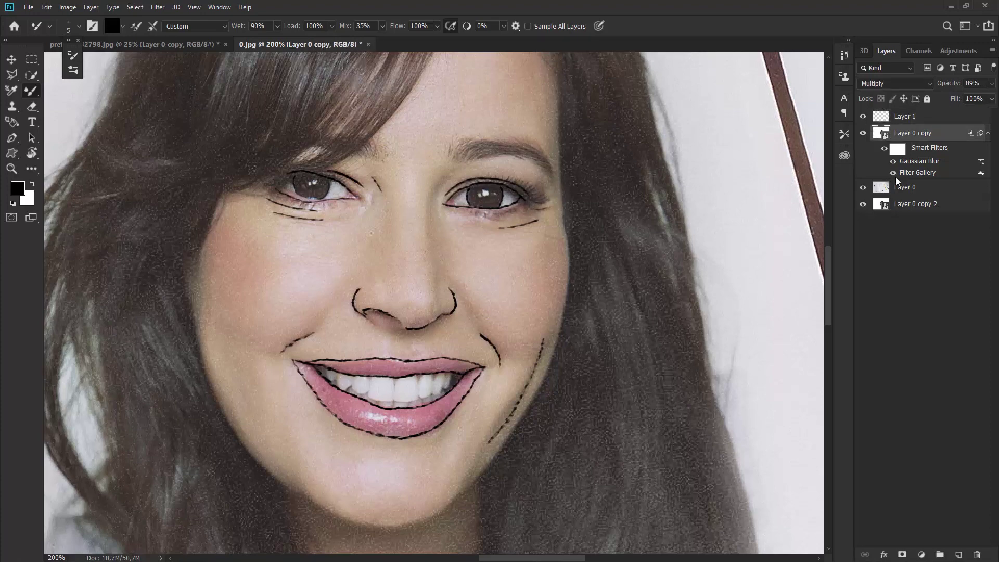
key(ctrl+0)
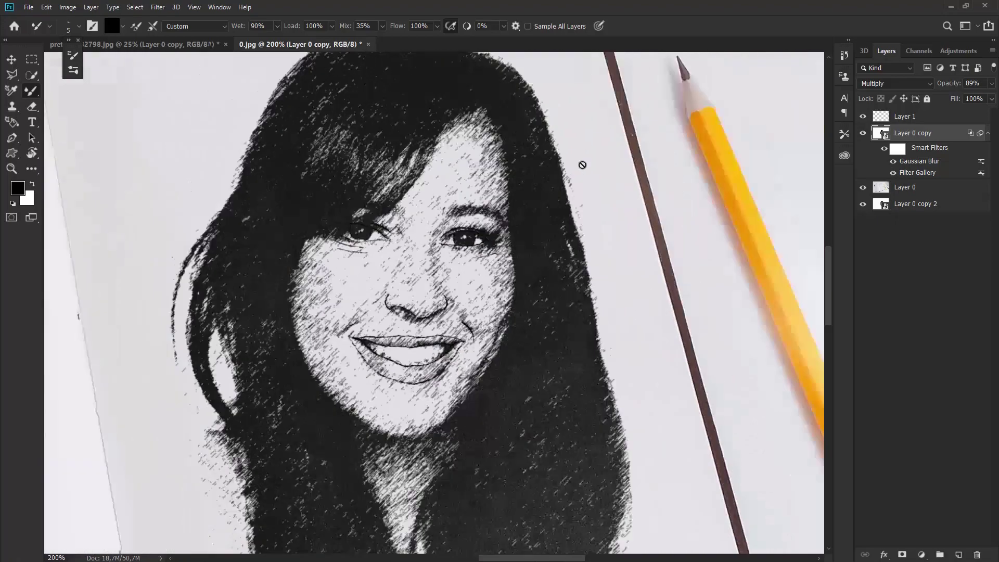
key(ctrl+plus)
key(ctrl+plus)
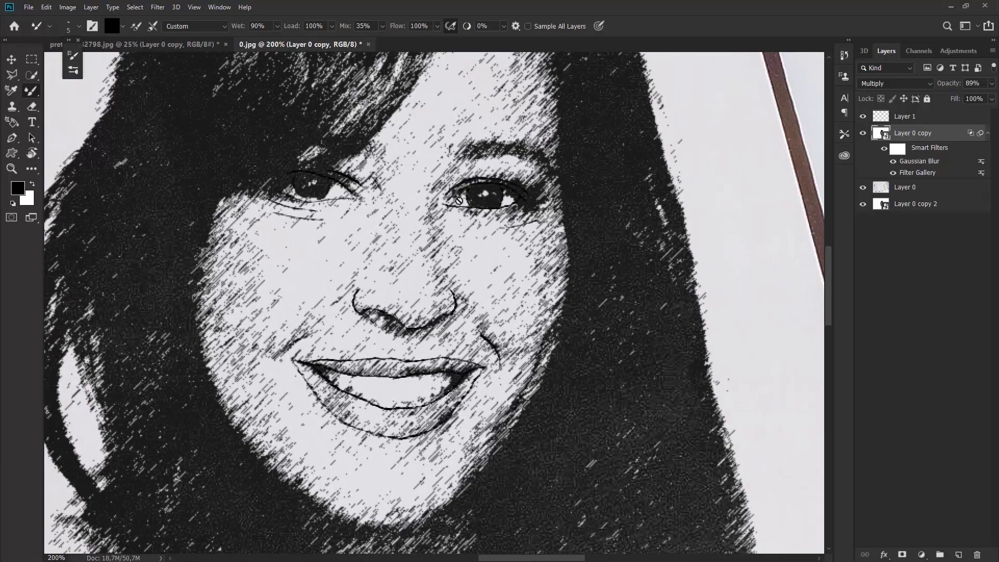
key(e)
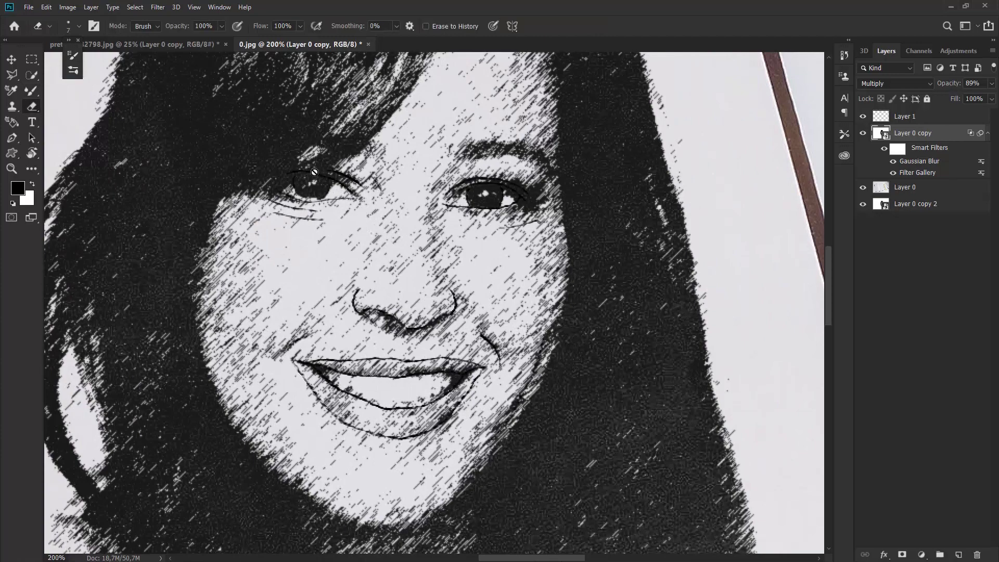
click(903, 120)
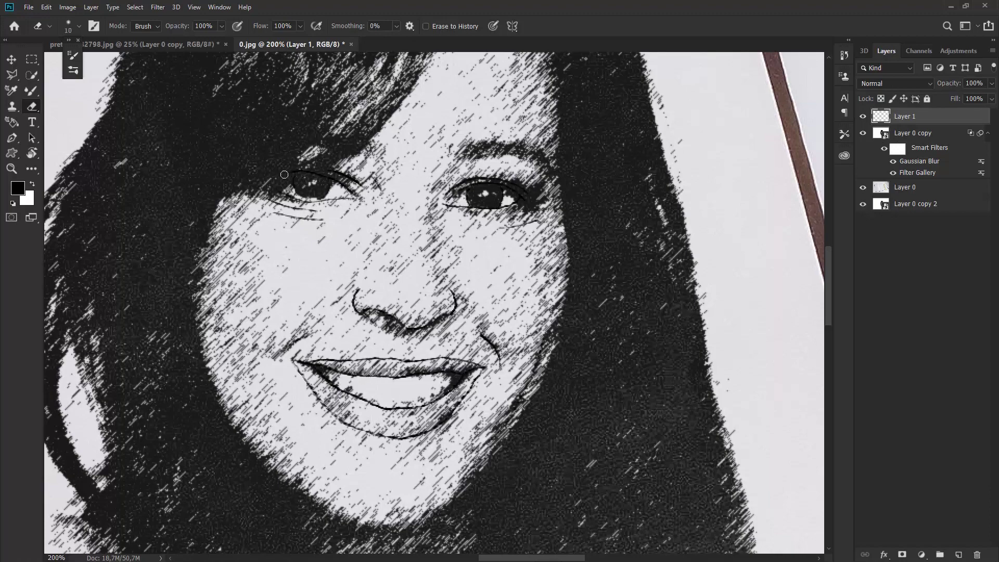
key(bracketright)
key(bracketright)
key(bracketright)
drag(302, 171, 310, 166)
drag(892, 161, 893, 172)
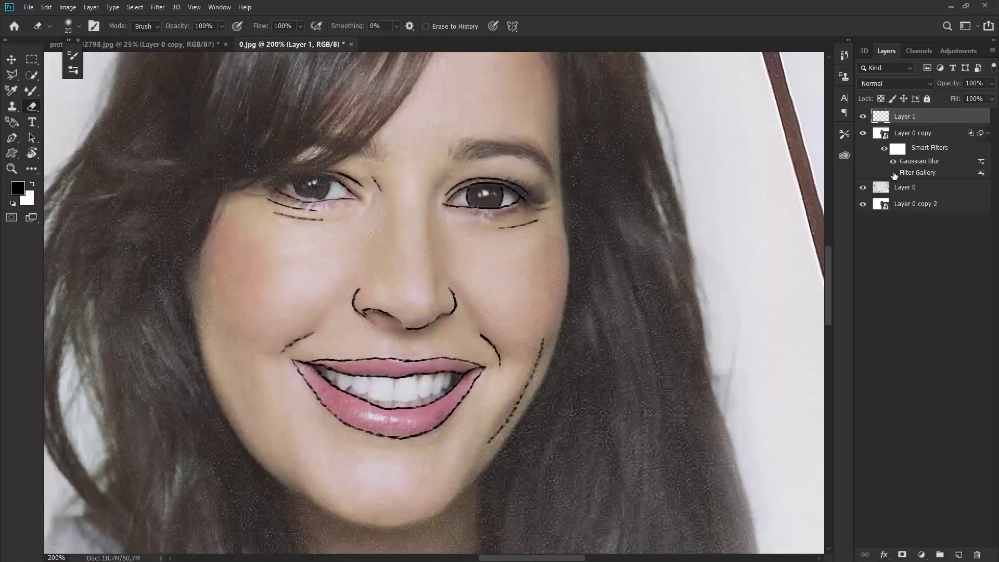
- Rotate and zoom the view onto the mouth and switch to the mixer brush
key(r)
mouse_move(327, 316)
mouse_down()
mouse_move(363, 219)
mouse_move(348, 263)
mouse_up()
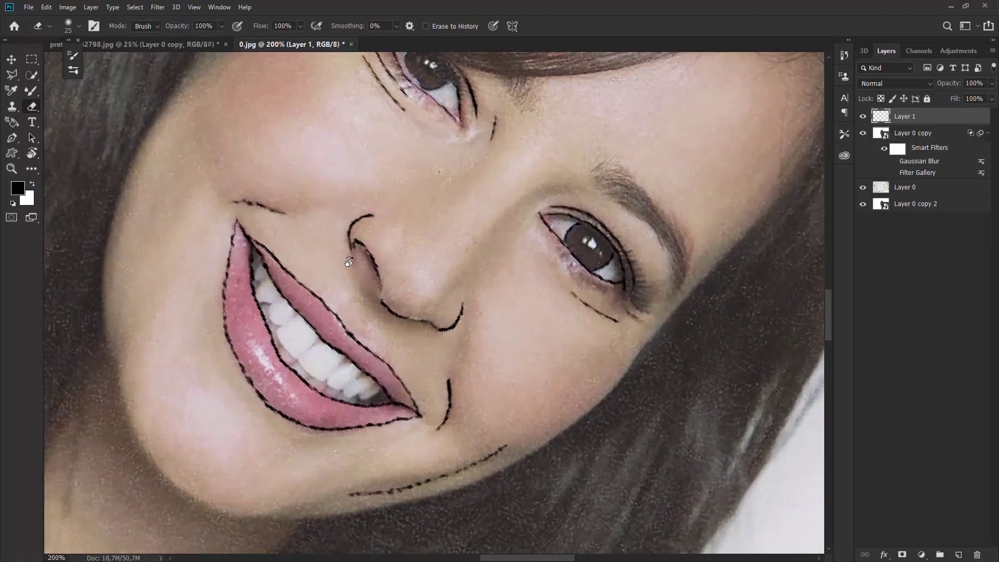
ctrl+click(348, 263)
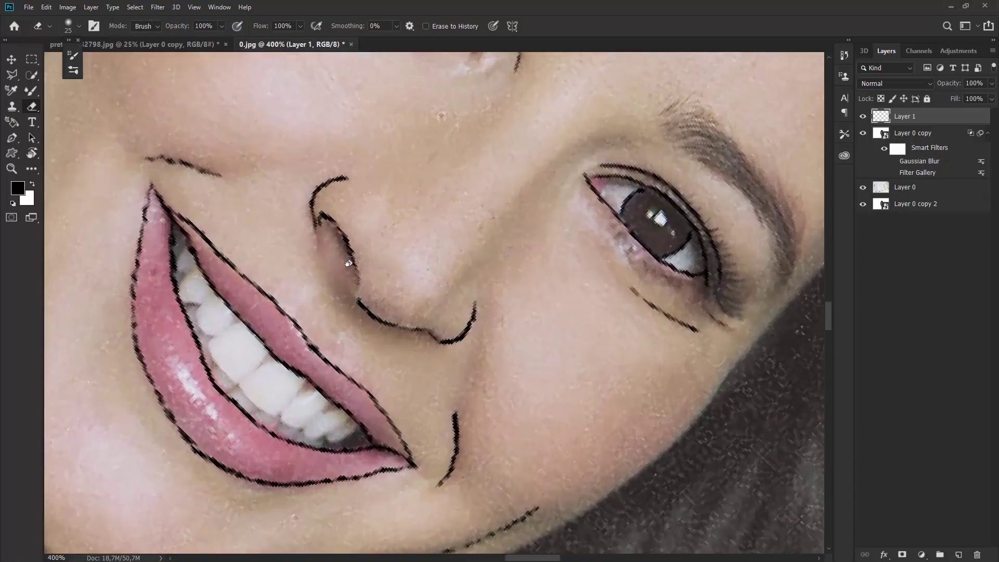
ctrl+click(357, 346)
drag(509, 170, 504, 200)
key(b)
key(F5)
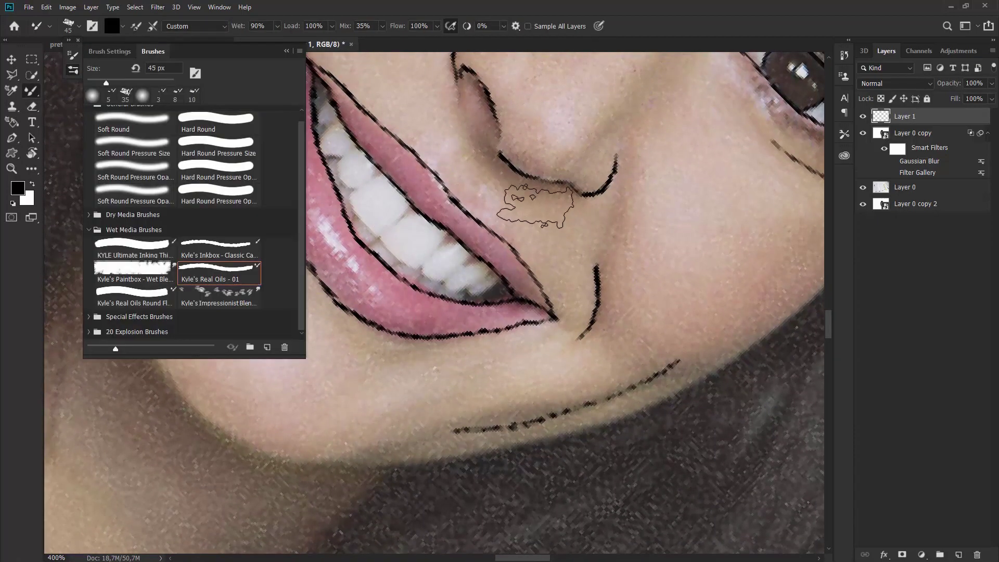
- Draw thin dark separation lines between each of the teeth
drag(448, 235, 416, 267)
mouse_move(406, 212)
mouse_down()
mouse_move(383, 232)
mouse_move(524, 263)
mouse_up()
drag(461, 154, 440, 167)
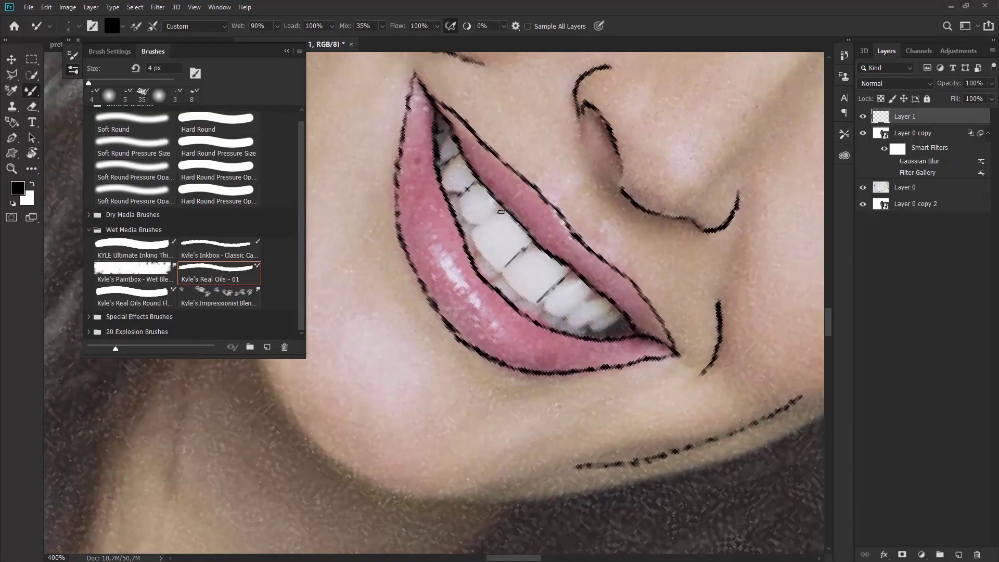
drag(505, 209, 483, 232)
drag(551, 276, 531, 304)
drag(593, 297, 569, 318)
mouse_move(612, 306)
mouse_down()
mouse_move(582, 331)
mouse_move(562, 143)
mouse_up()
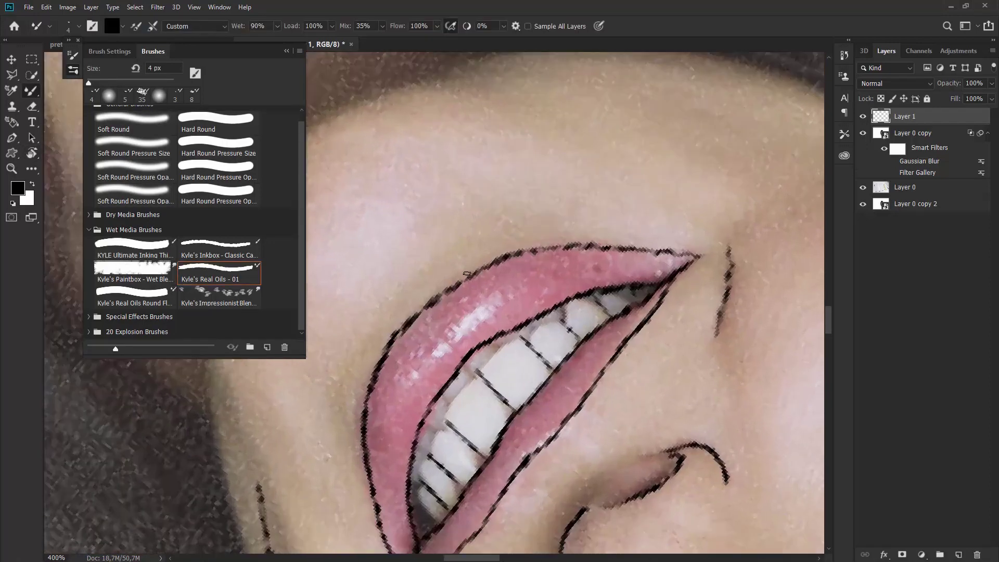
- Outline the upper gum line, level the view, and select Layer 0 copy
scroll(562, 143, up, 2)
mouse_move(595, 99)
mouse_down()
mouse_move(525, 140)
mouse_move(458, 200)
mouse_move(398, 287)
mouse_up()
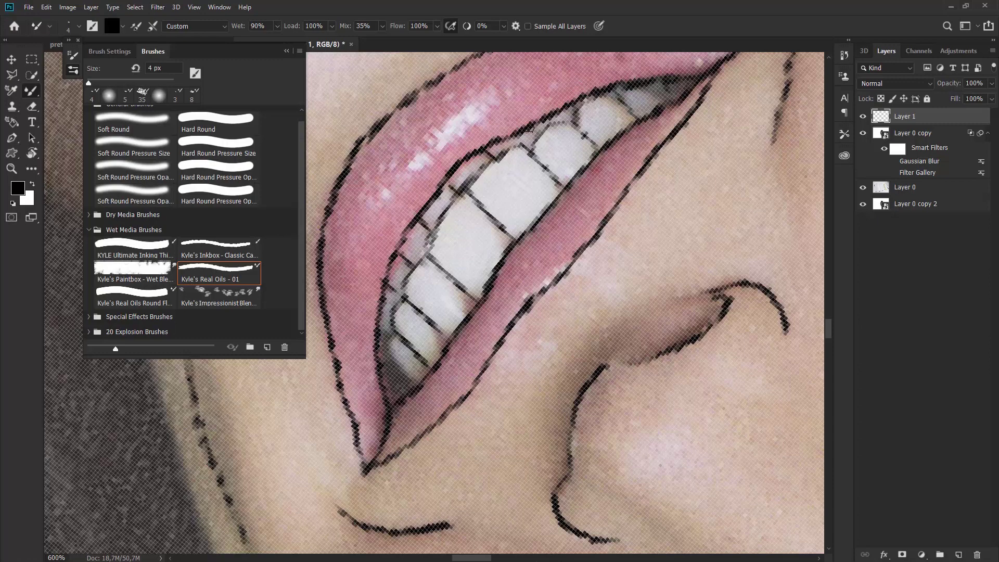
drag(650, 87, 627, 123)
scroll(513, 217, down, 5)
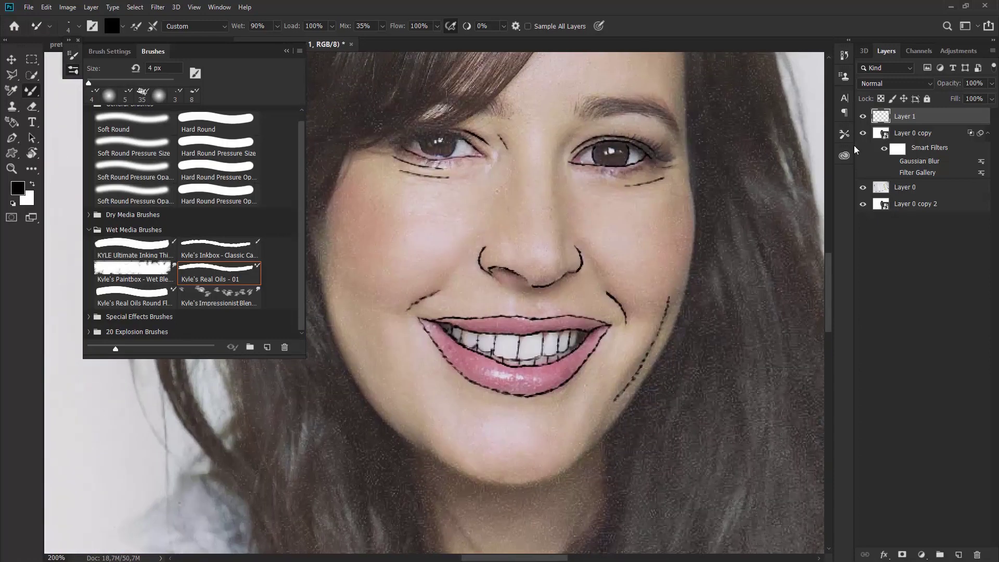
click(898, 175)
- Turn Filter Gallery back on and apply a 0,4-pixel Gaussian Blur to Layer 1
click(893, 172)
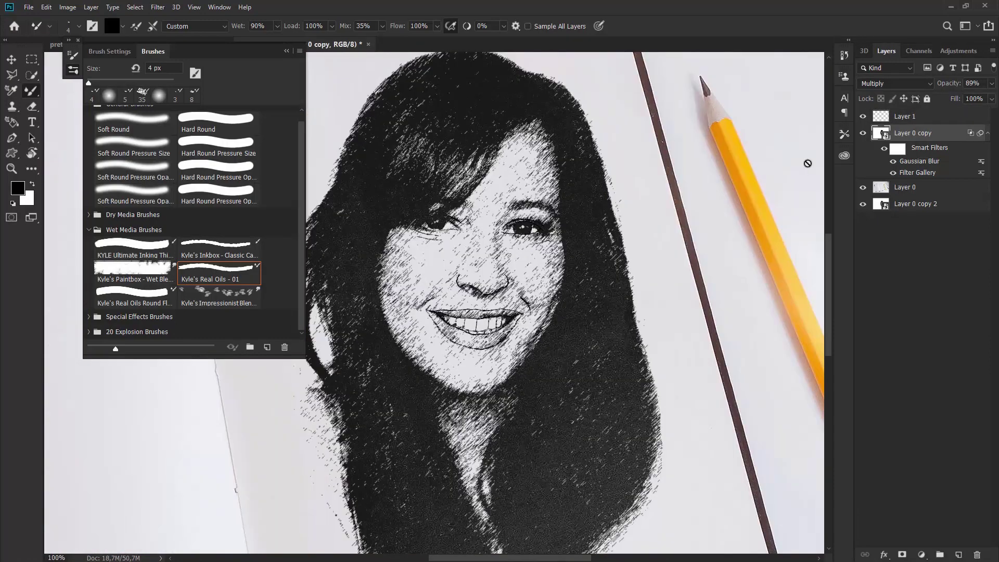
key(ctrl+minus)
click(897, 115)
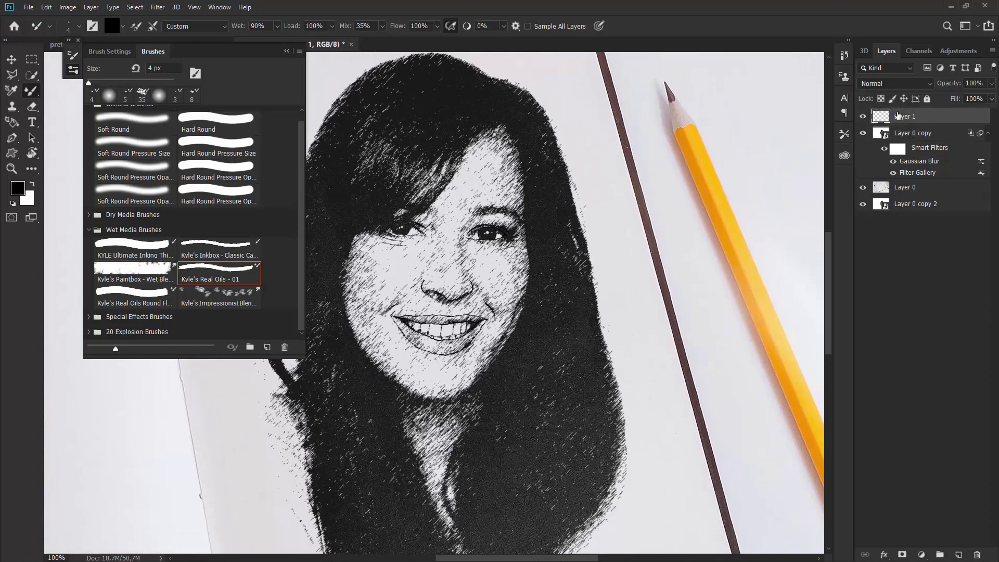
click(159, 6)
mouse_move(203, 125)
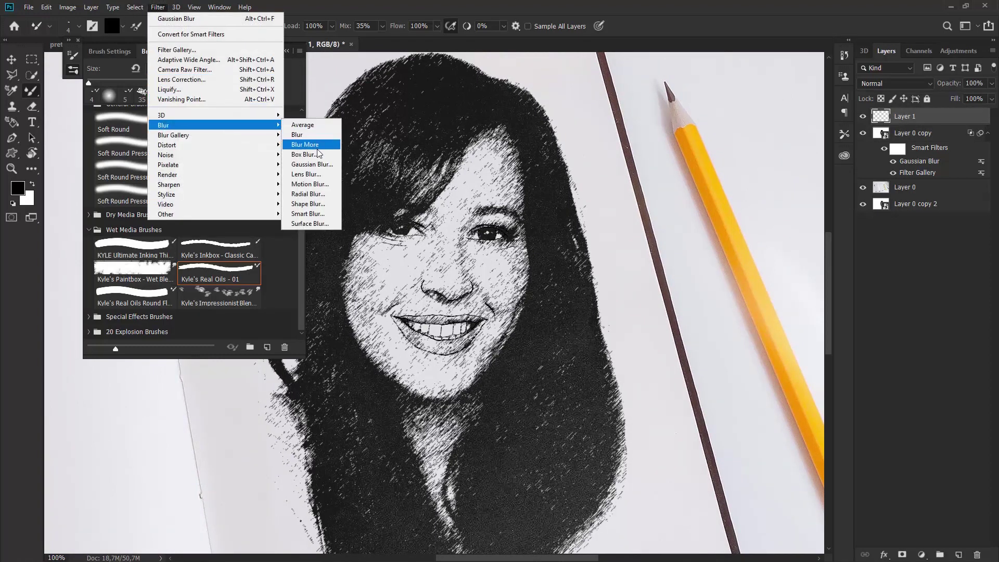
click(312, 164)
text(0,4)
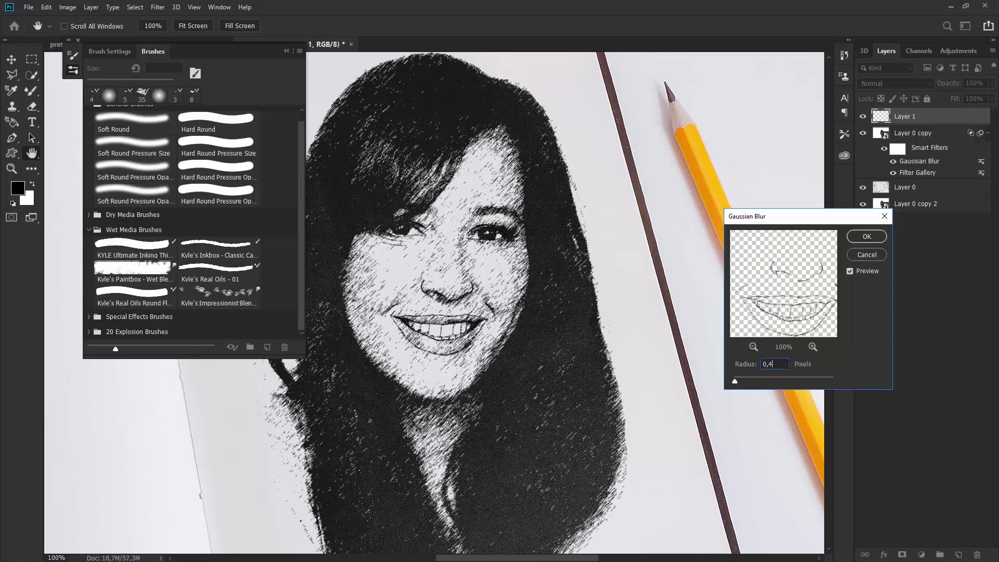
key(Return)
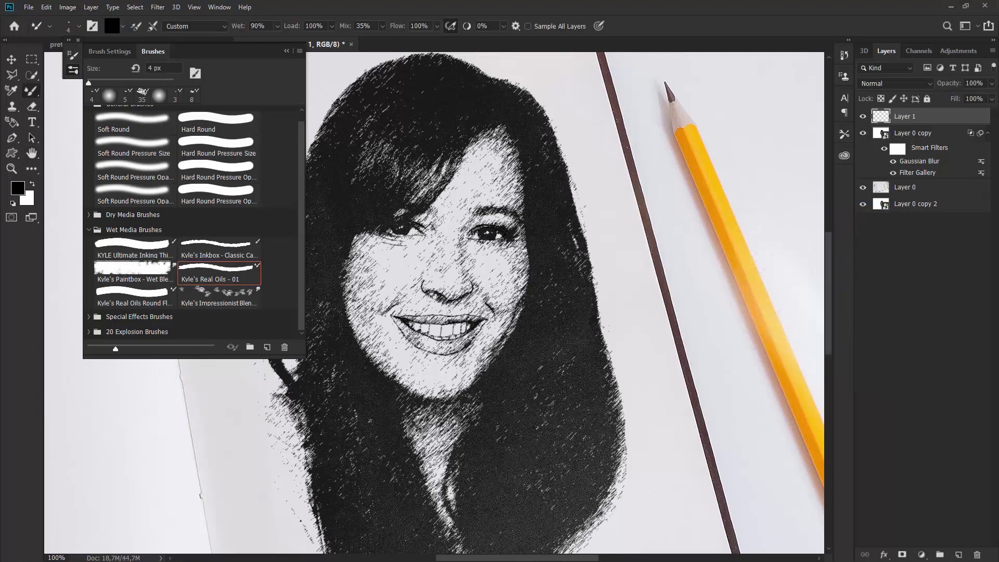
- Lower Layer 1's fill to 83%
key(v)
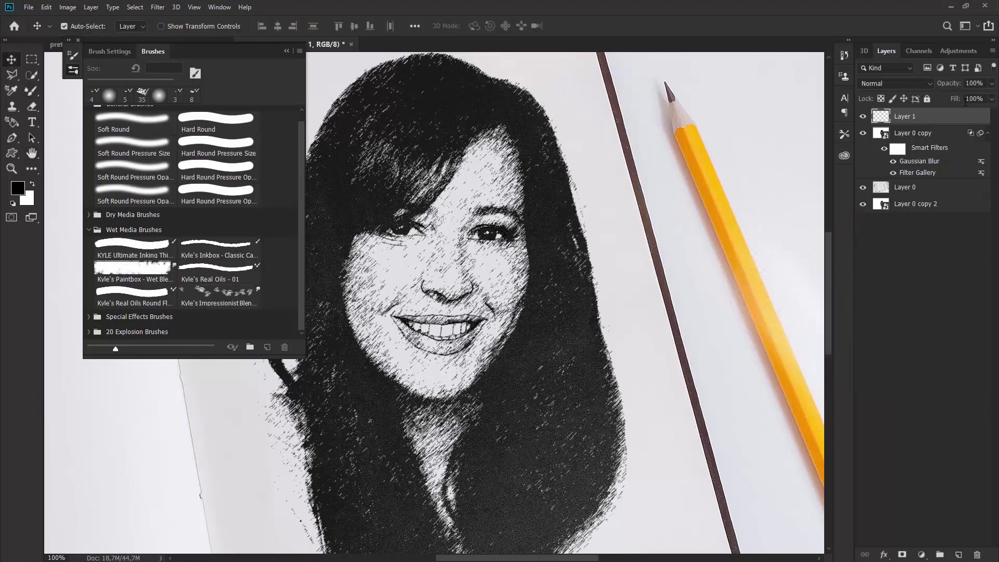
drag(955, 99, 944, 107)
key(Down)
- Collapse the brush list and toggle Layer 1's visibility to compare the outlines
click(287, 52)
click(863, 117)
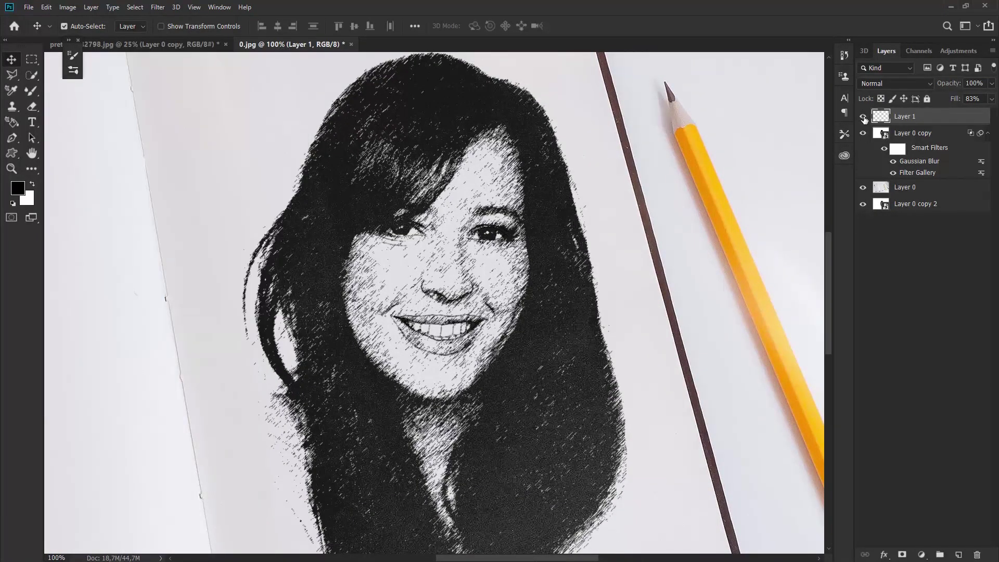
click(863, 118)
click(863, 117)
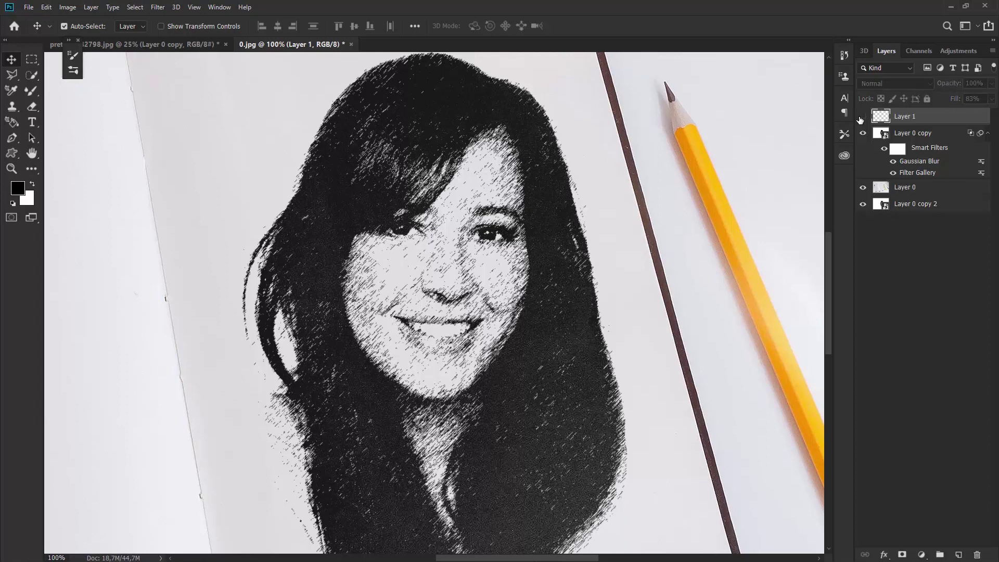
click(863, 117)
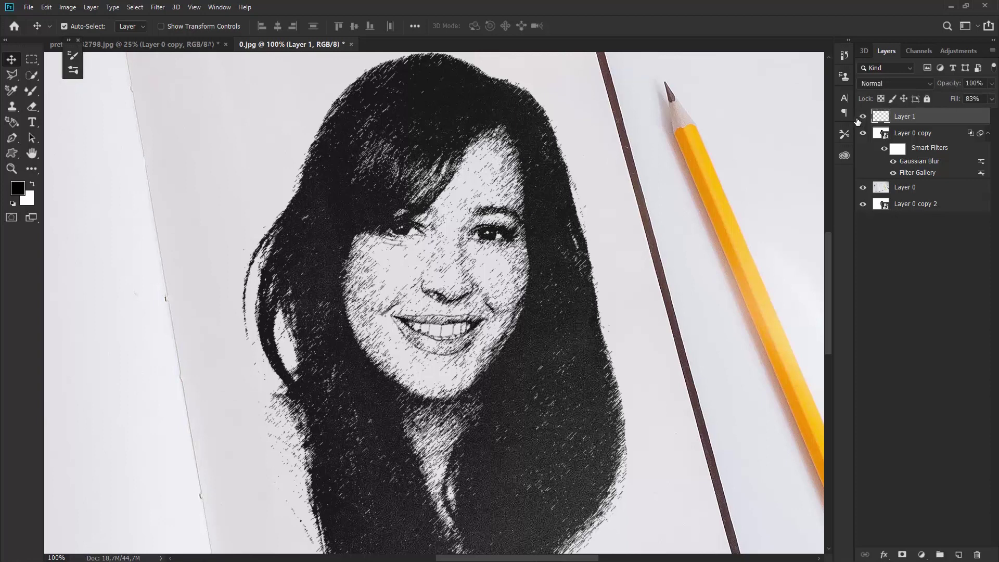
- Paint trial hair strands along the hair's left edge, then undo them
key(b)
scroll(366, 332, down, 2)
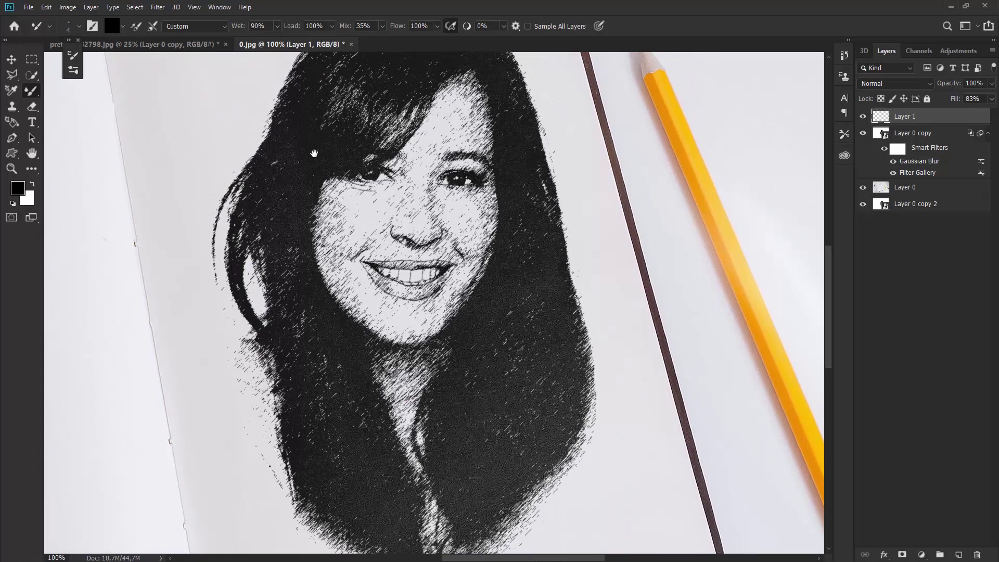
mouse_move(243, 177)
mouse_down()
mouse_move(224, 236)
mouse_move(209, 242)
mouse_move(213, 278)
mouse_up()
mouse_move(255, 182)
mouse_down()
mouse_move(225, 304)
mouse_move(239, 252)
mouse_move(232, 317)
mouse_move(215, 254)
mouse_up()
drag(270, 165, 266, 316)
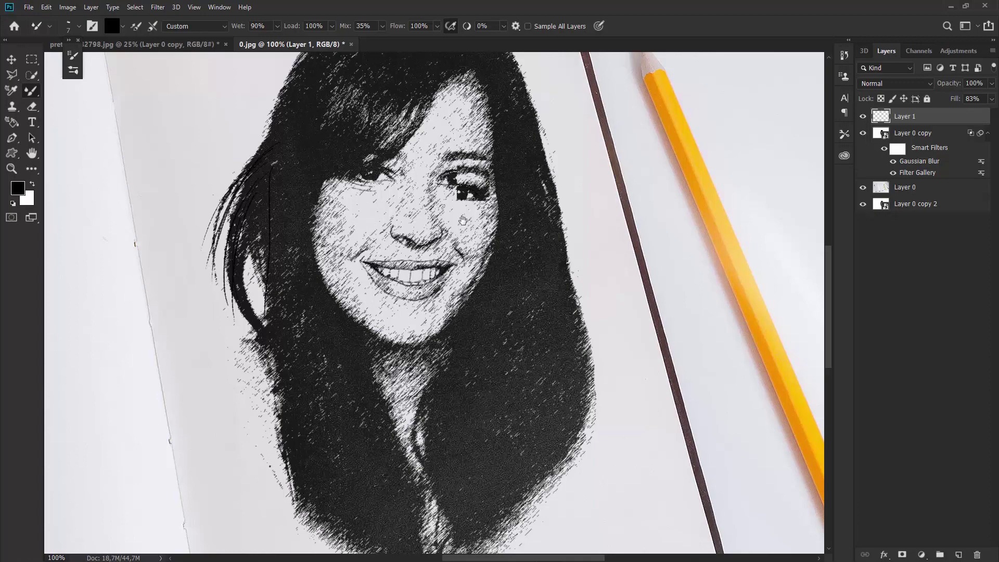
drag(471, 162, 475, 208)
key(ctrl+z)
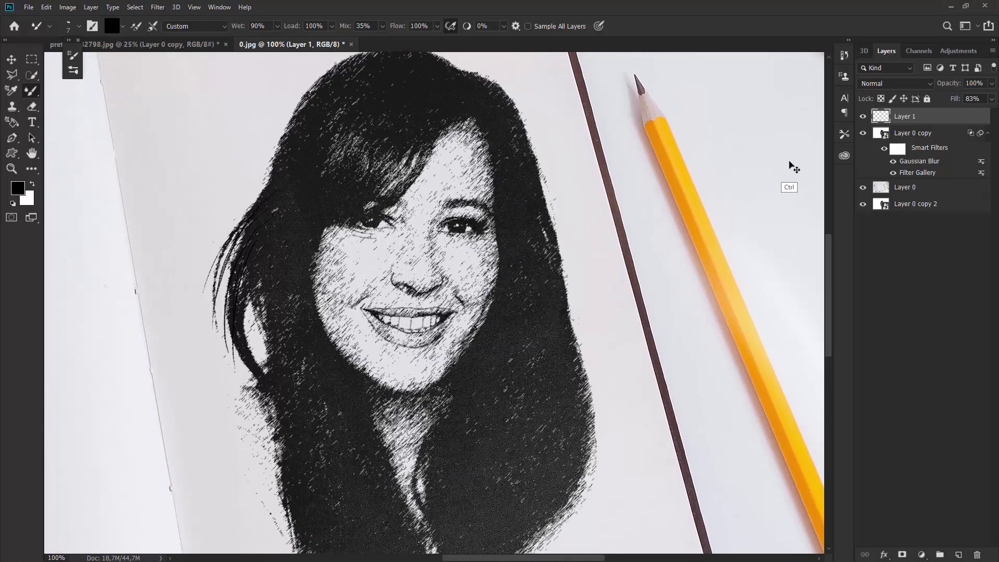
key(ctrl+z)
key(ctrl+z)
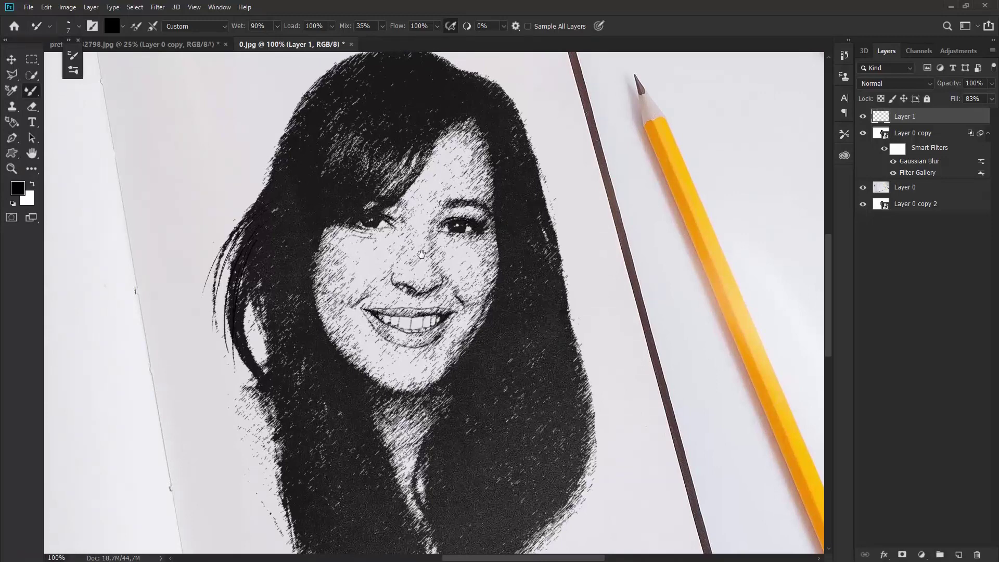
- Alt-toggle Layer 0 copy 2's visibility to compare the sketch with the colour photo
drag(422, 254, 483, 235)
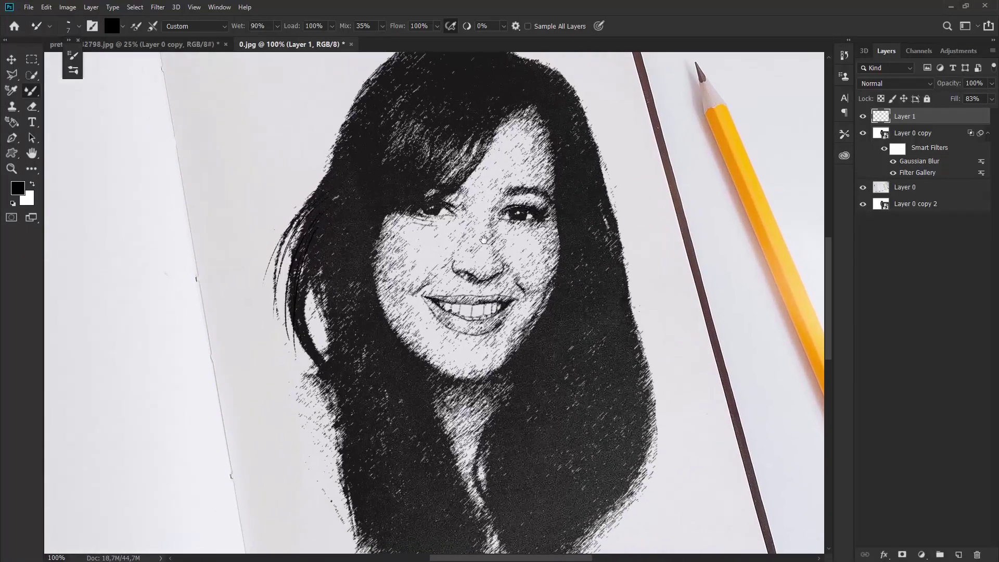
alt+click(864, 205)
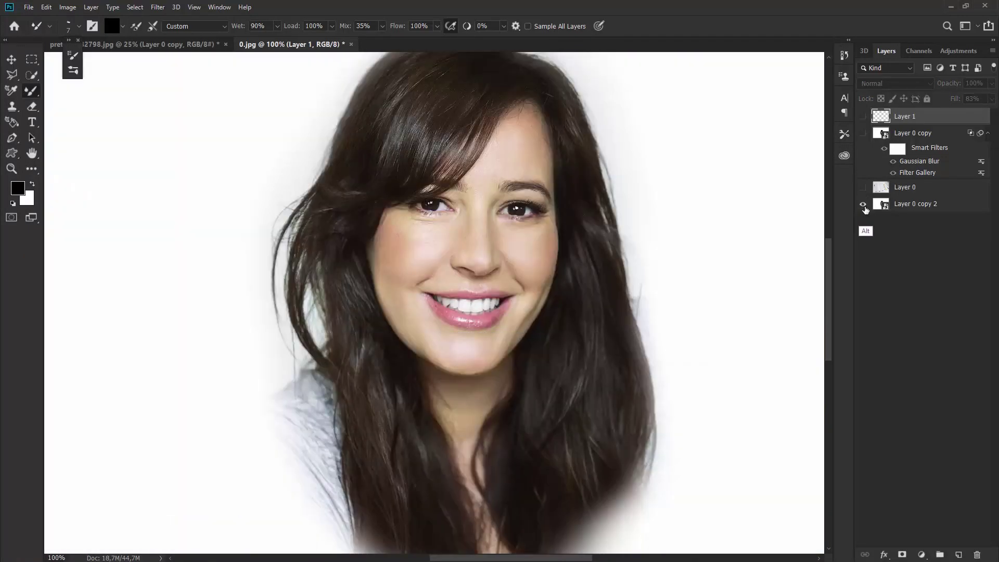
alt+click(863, 205)
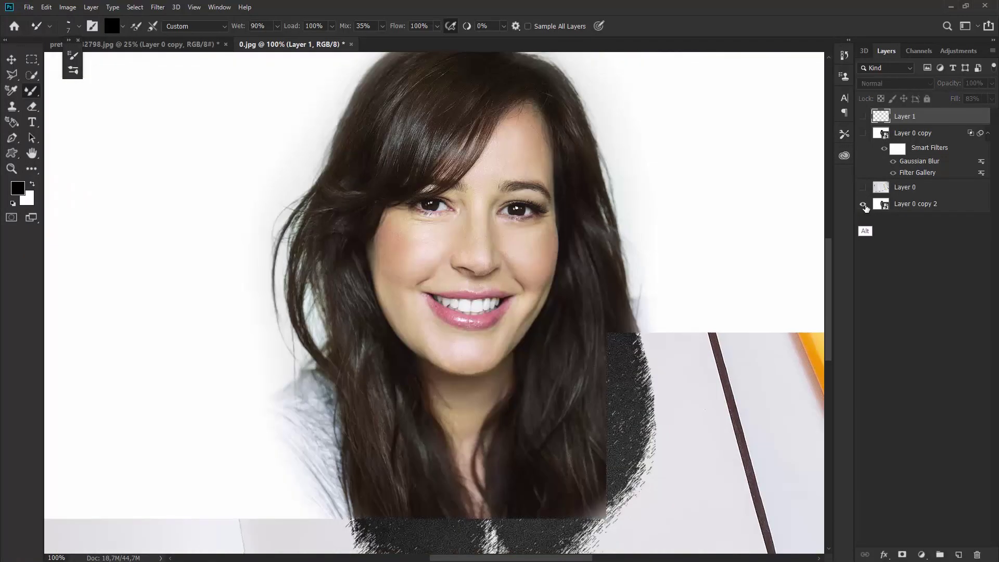
alt+click(864, 205)
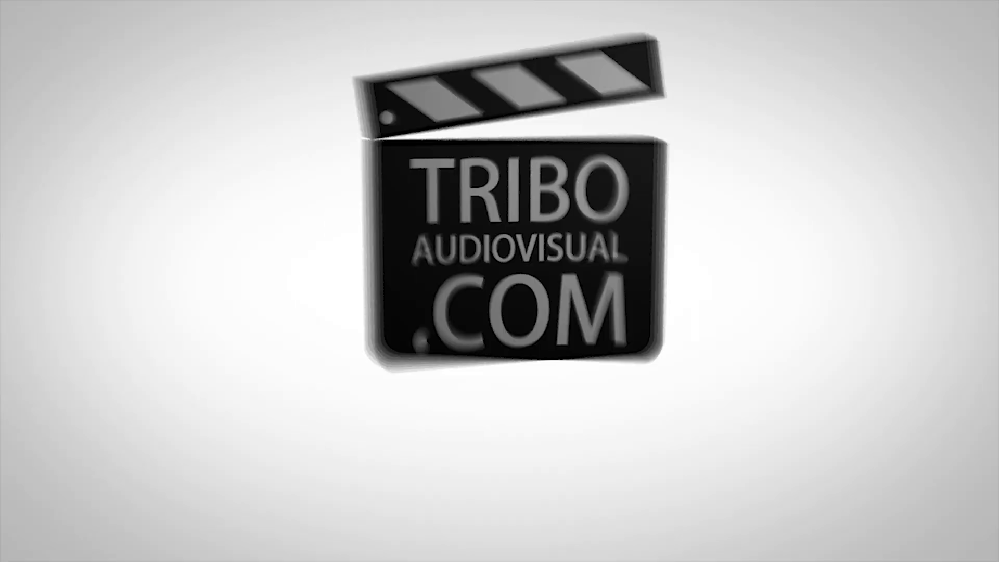